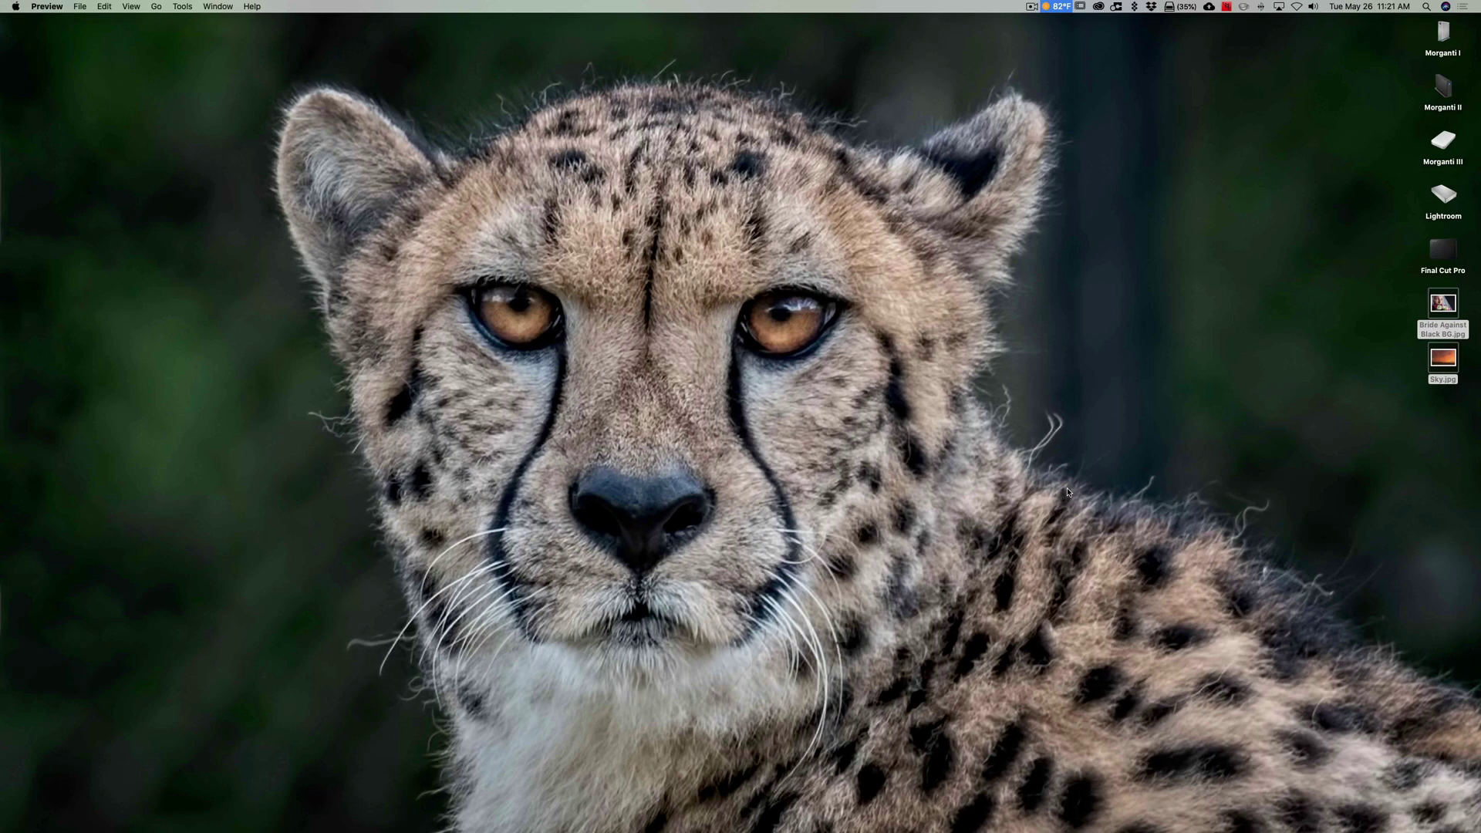
- Launch Topaz Mask AI and open the image Bride Against Black BG.jpg from the desktop
mouse_move(951, 829)
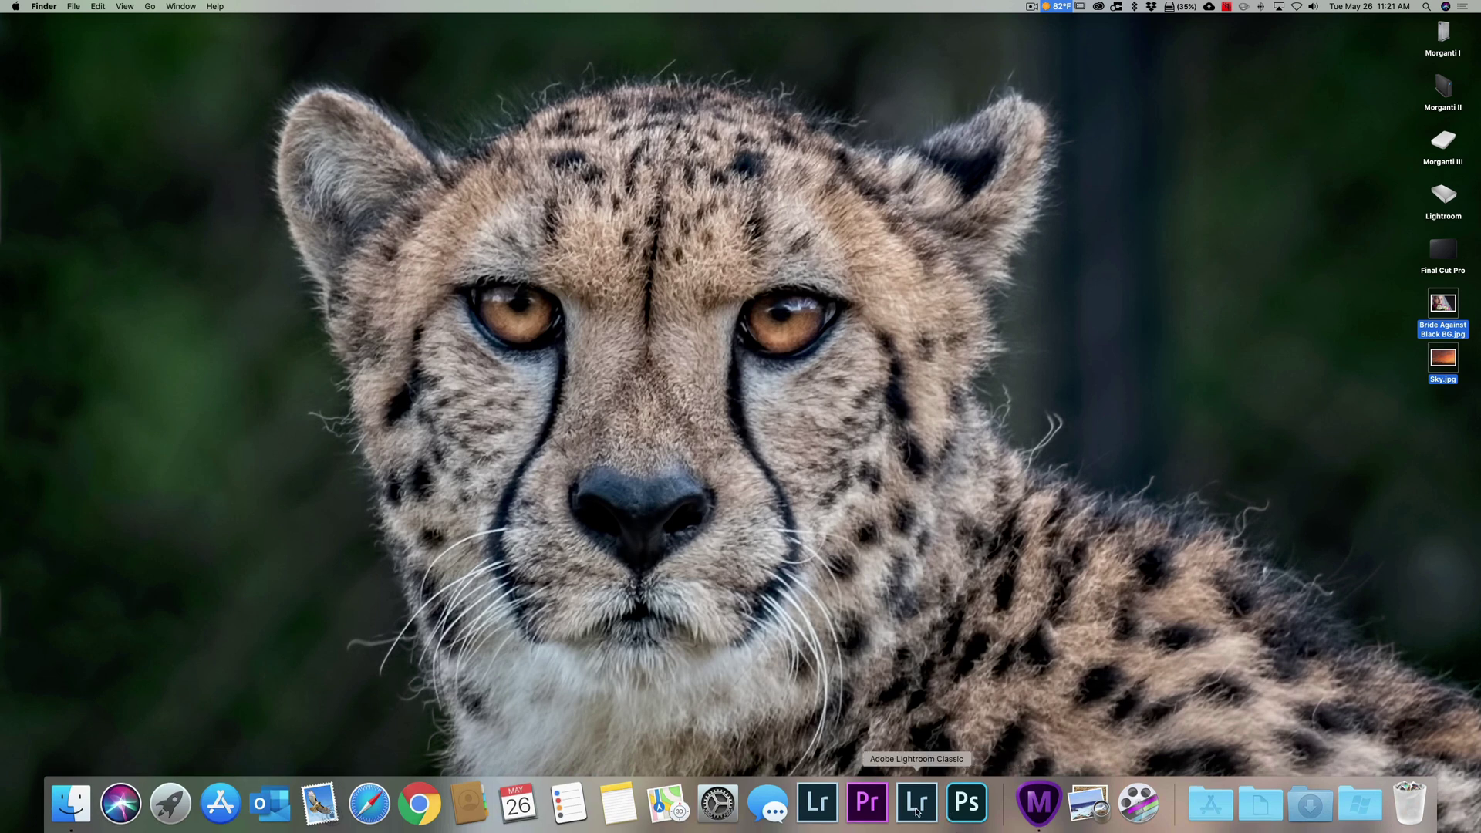
left_click(1036, 805)
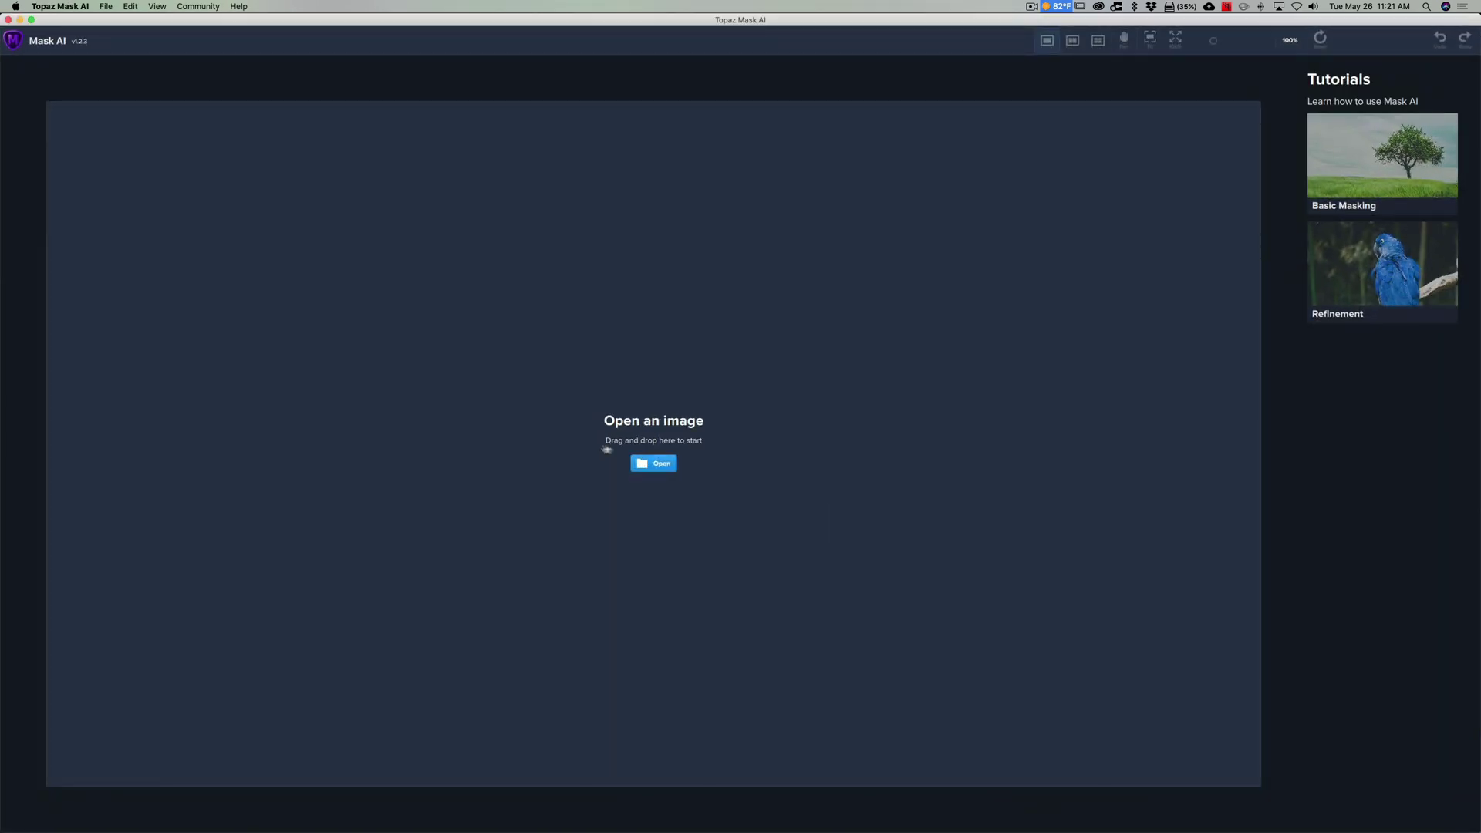
left_click(652, 464)
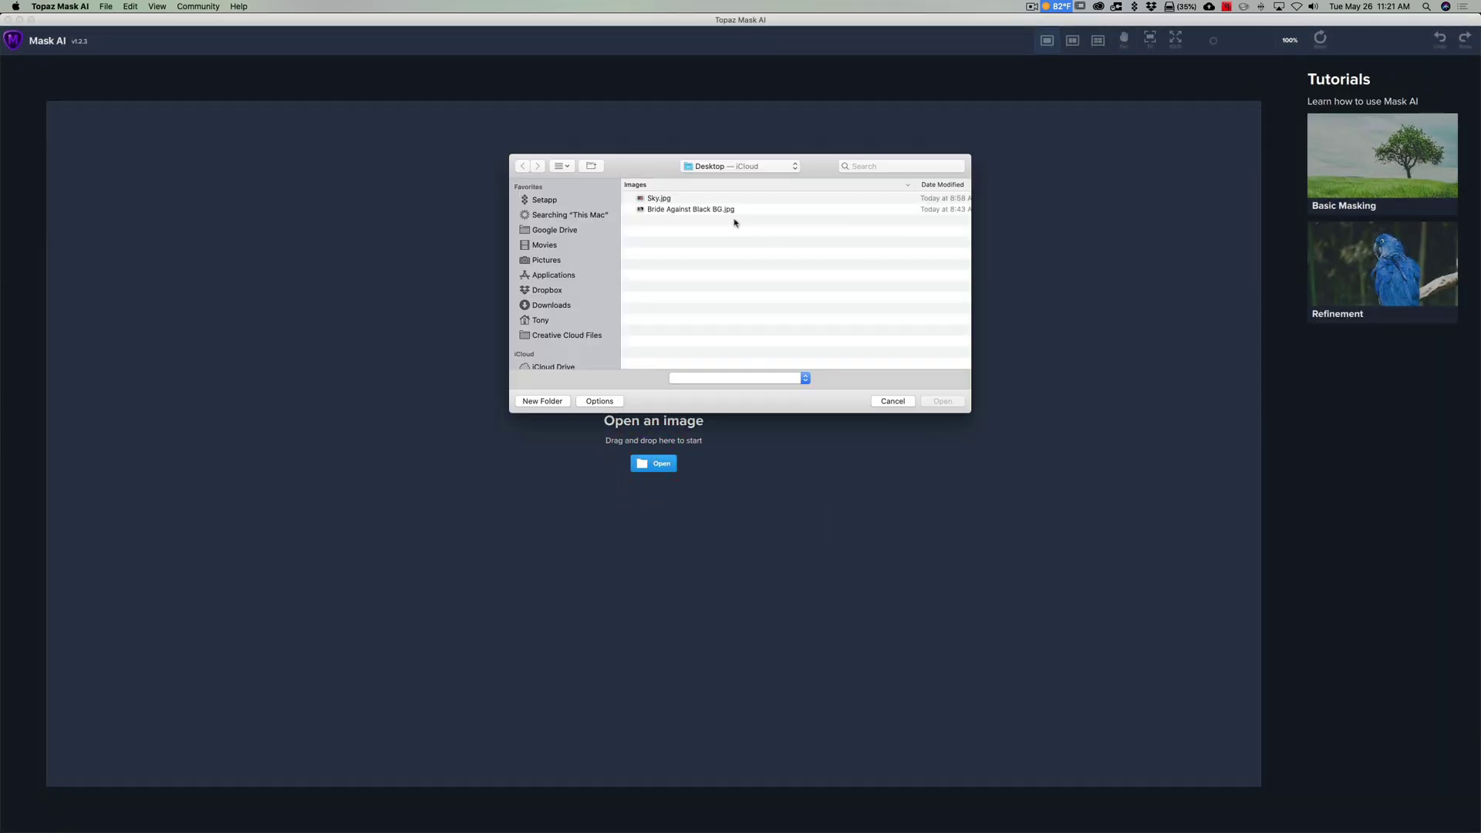
left_click(707, 209)
left_click(942, 401)
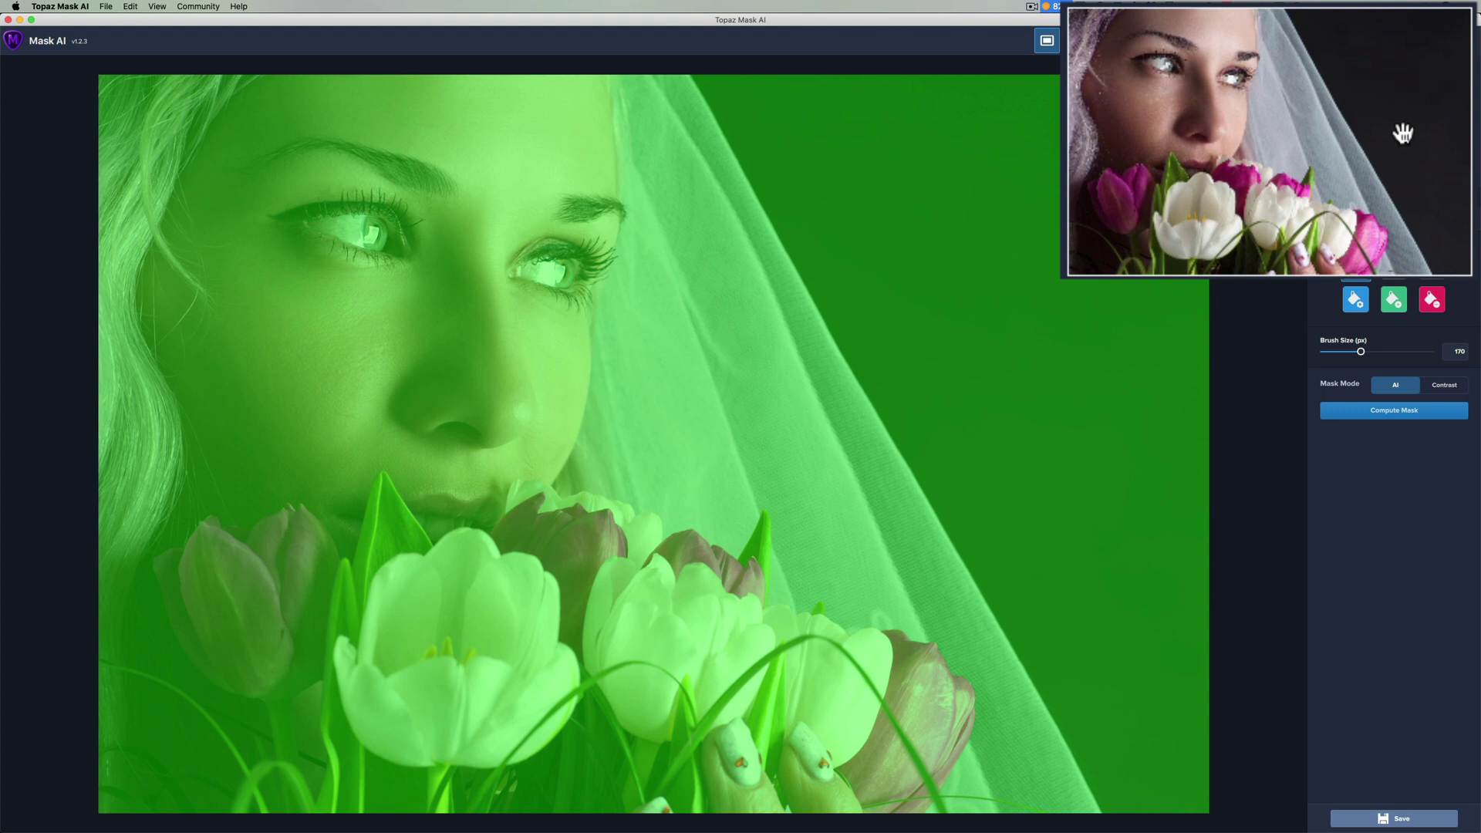
left_click(1402, 133)
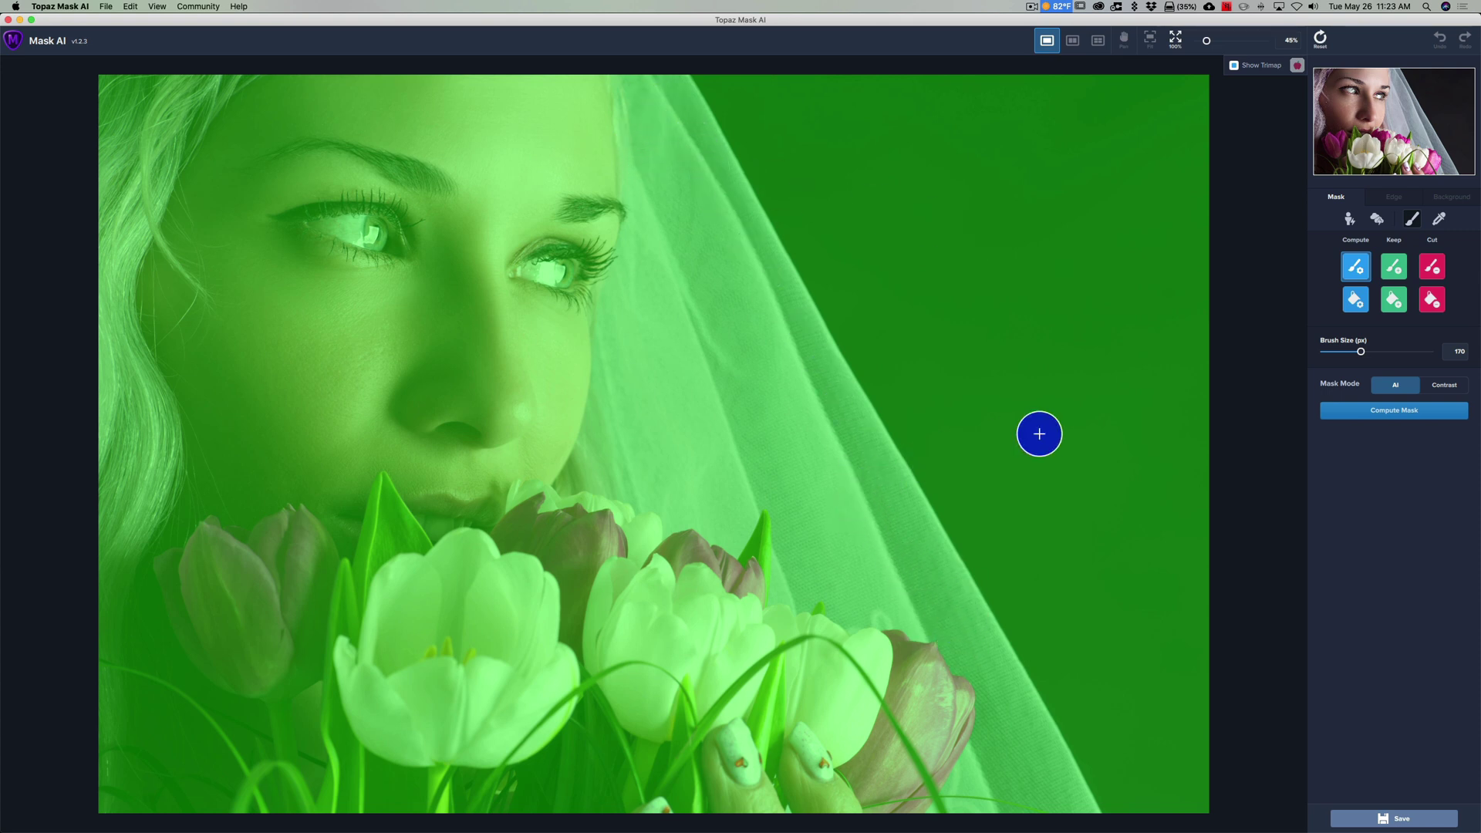
- Mark the veil's straight outer edge with a Compute brush line at brush size 80, running from the image's upper border to its lower border
key("bracketleft")
key("bracketleft")
key("bracketleft")
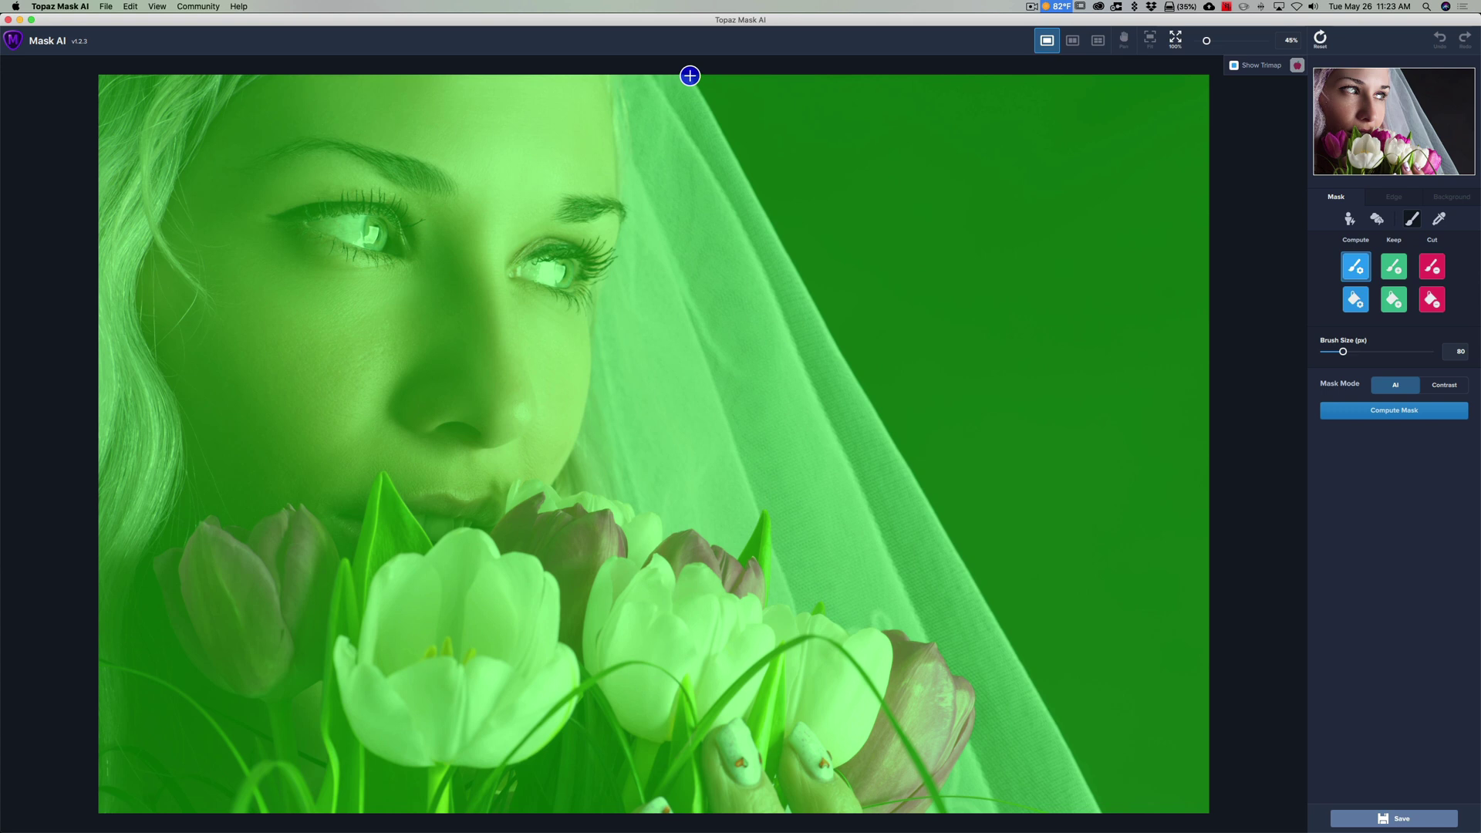
left_click(692, 77)
left_click(1101, 810, "shift")
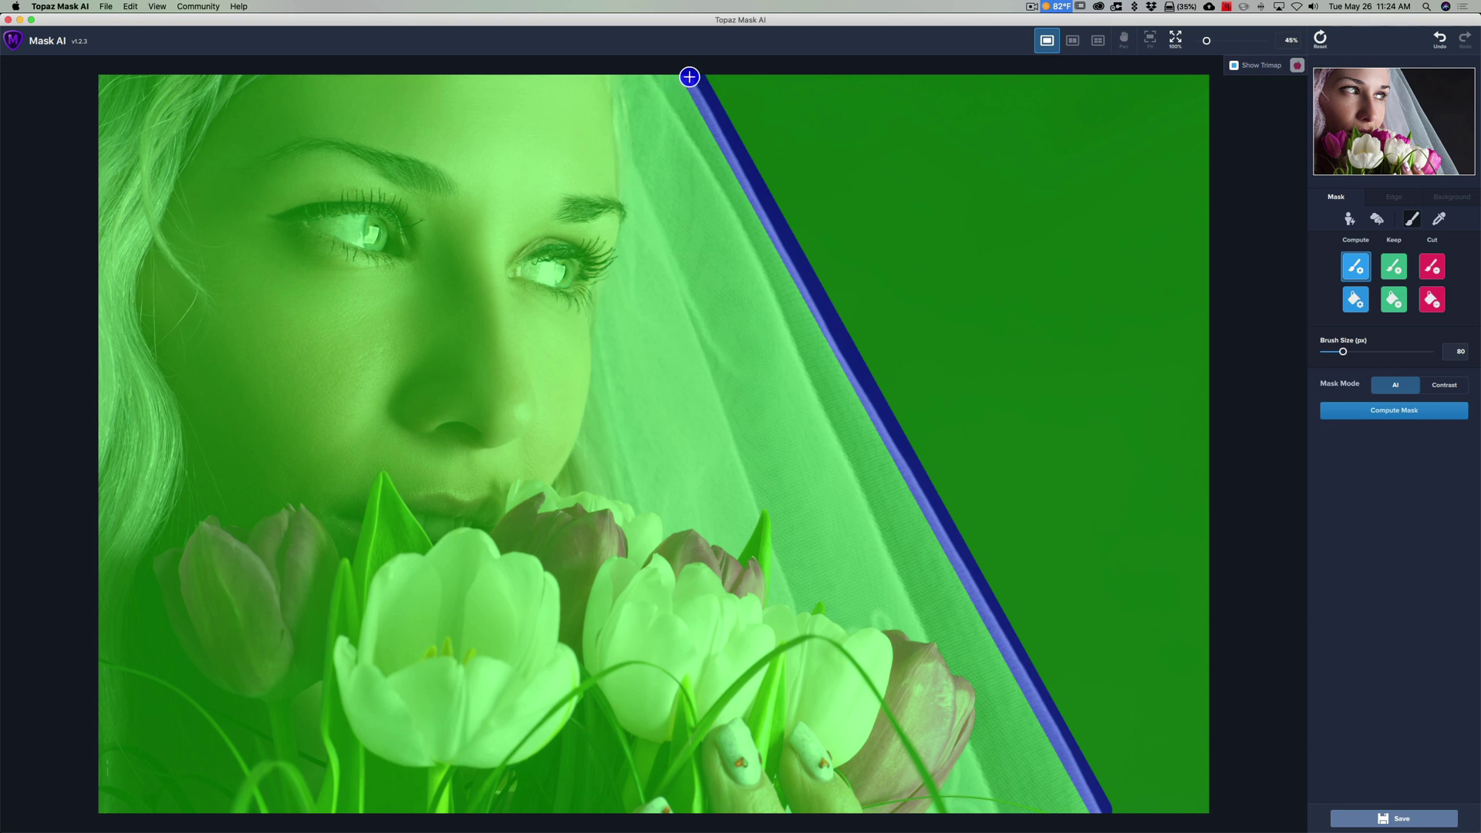
- Finish outlining the veil with the Compute brush at size 70, following the face and tulips, and undo the stray stroke on the background
key("bracketleft")
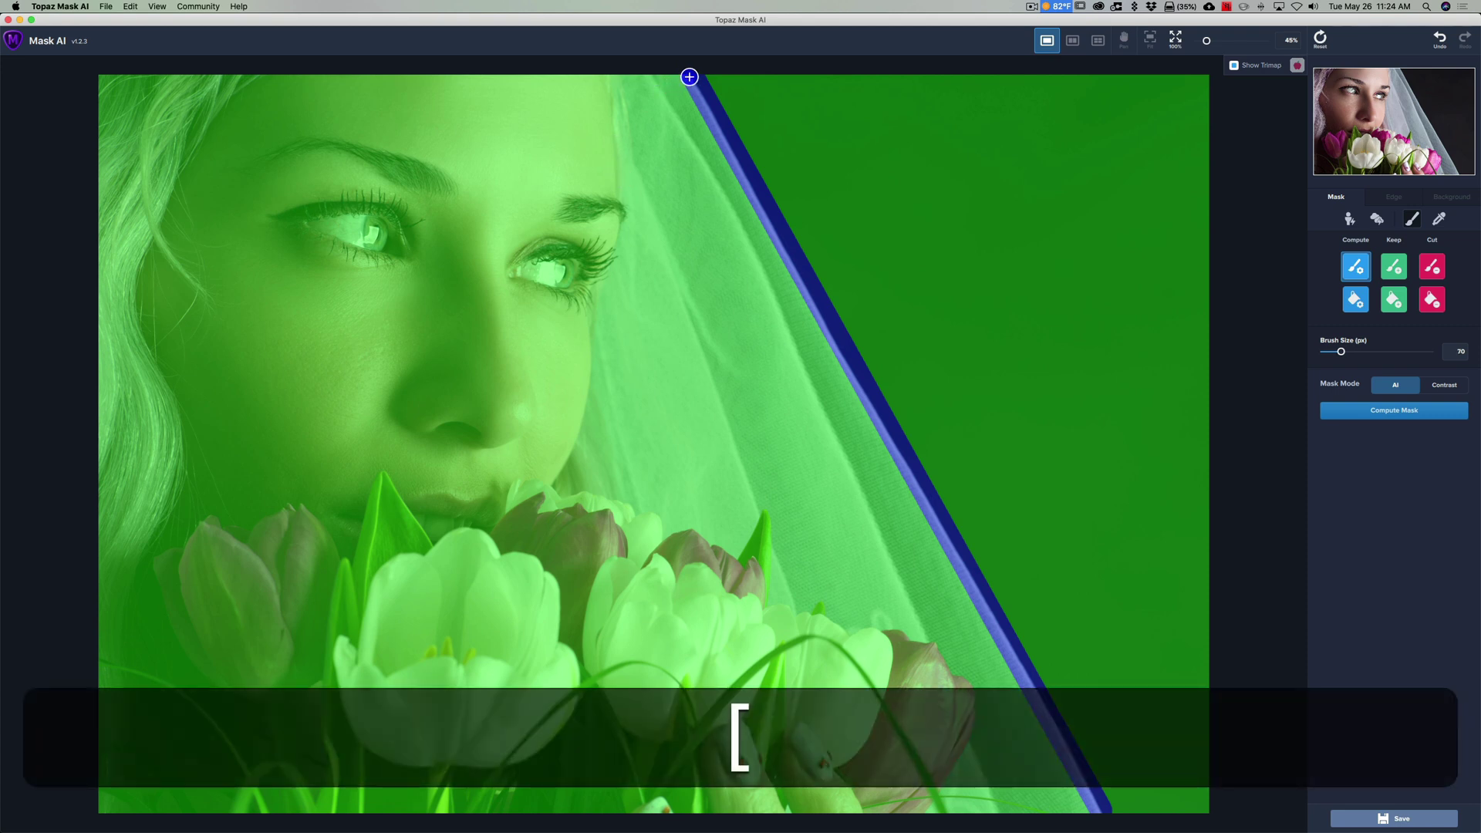
mouse_move(688, 77)
left_mouse_down()
mouse_move(614, 78)
mouse_move(621, 228)
mouse_move(590, 294)
mouse_move(580, 425)
mouse_move(552, 492)
mouse_move(616, 501)
mouse_move(660, 537)
mouse_move(728, 555)
mouse_move(767, 510)
mouse_move(769, 607)
mouse_move(822, 600)
mouse_move(847, 628)
mouse_move(934, 641)
mouse_move(974, 682)
mouse_move(968, 739)
mouse_move(926, 815)
mouse_move(1091, 813)
left_mouse_up()
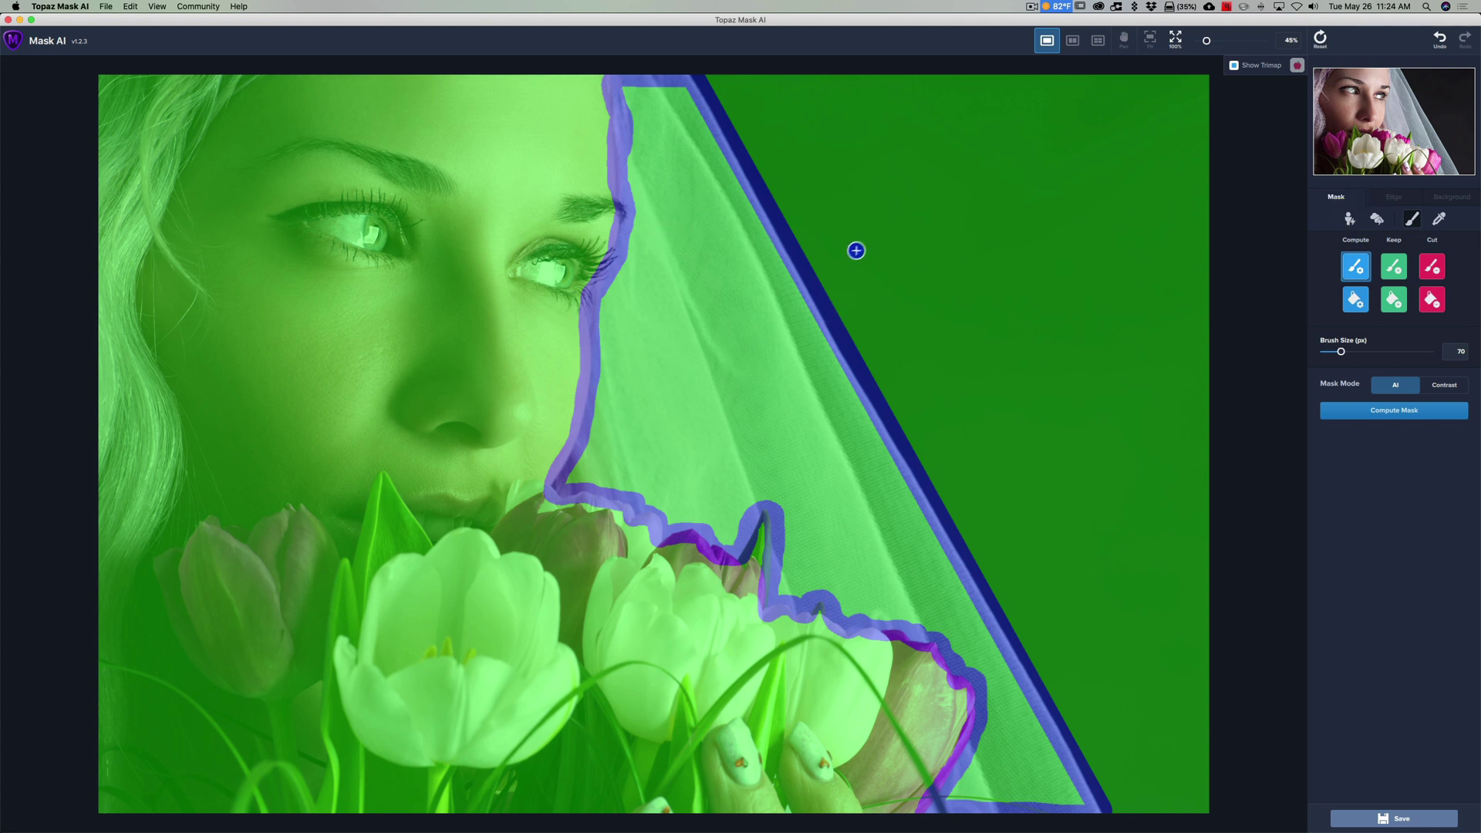
left_click_drag(916, 157, 865, 173)
key("super+z")
- Fill the black background as a Cut area and the inside of the outlined veil as a Compute area
left_click(1424, 265)
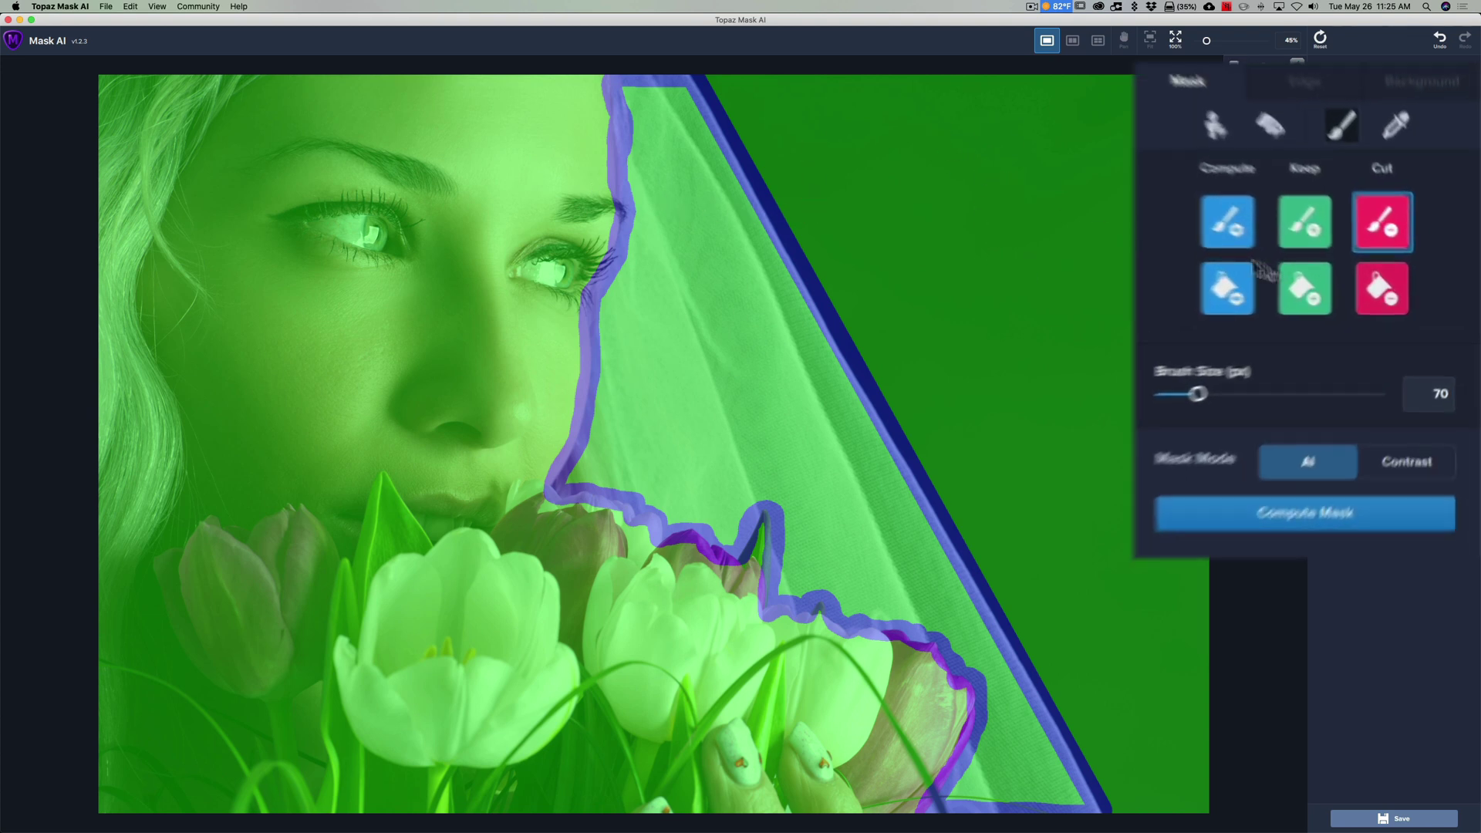
left_click(1351, 291)
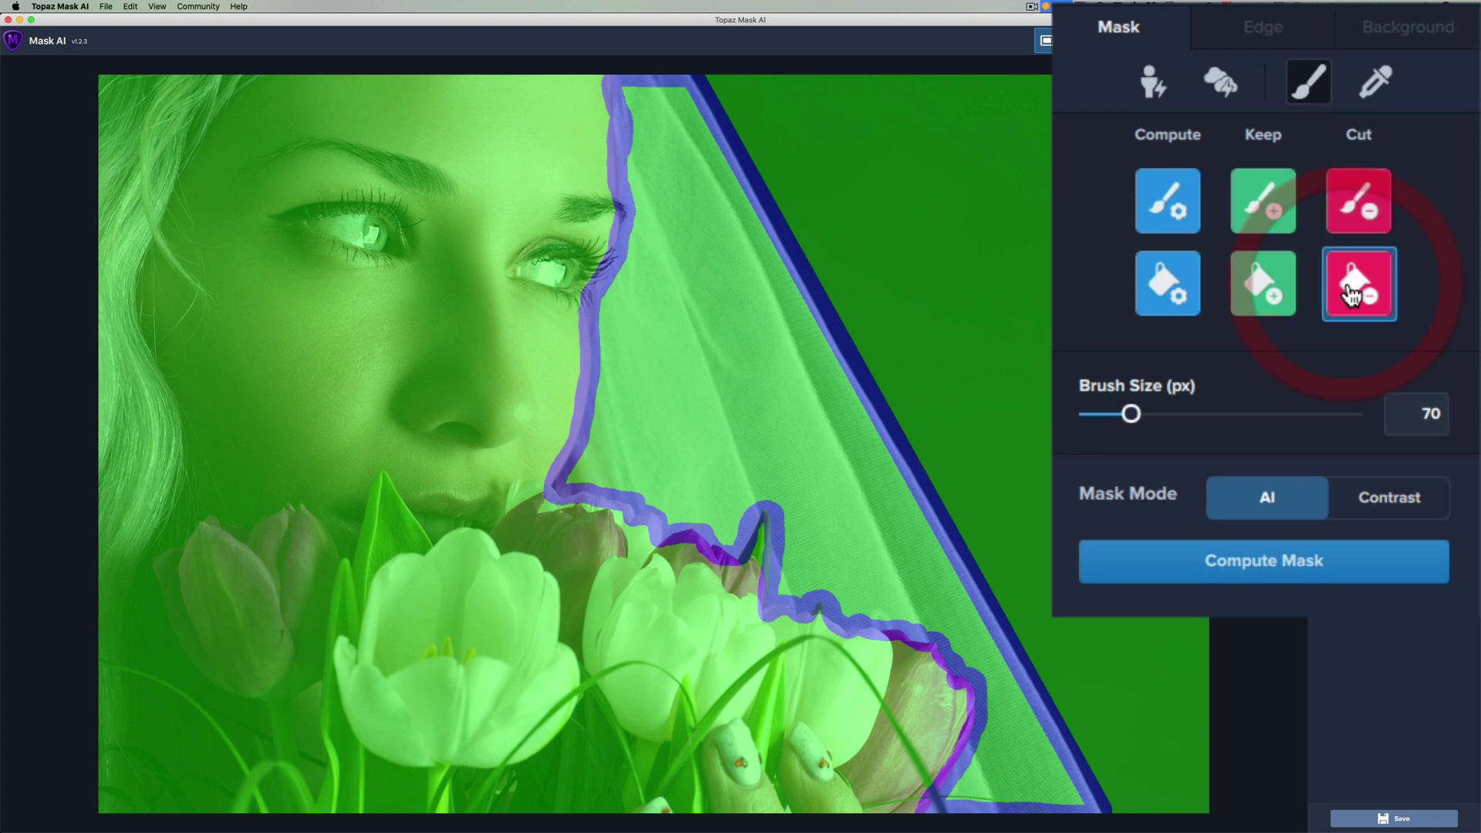
left_click(1094, 244)
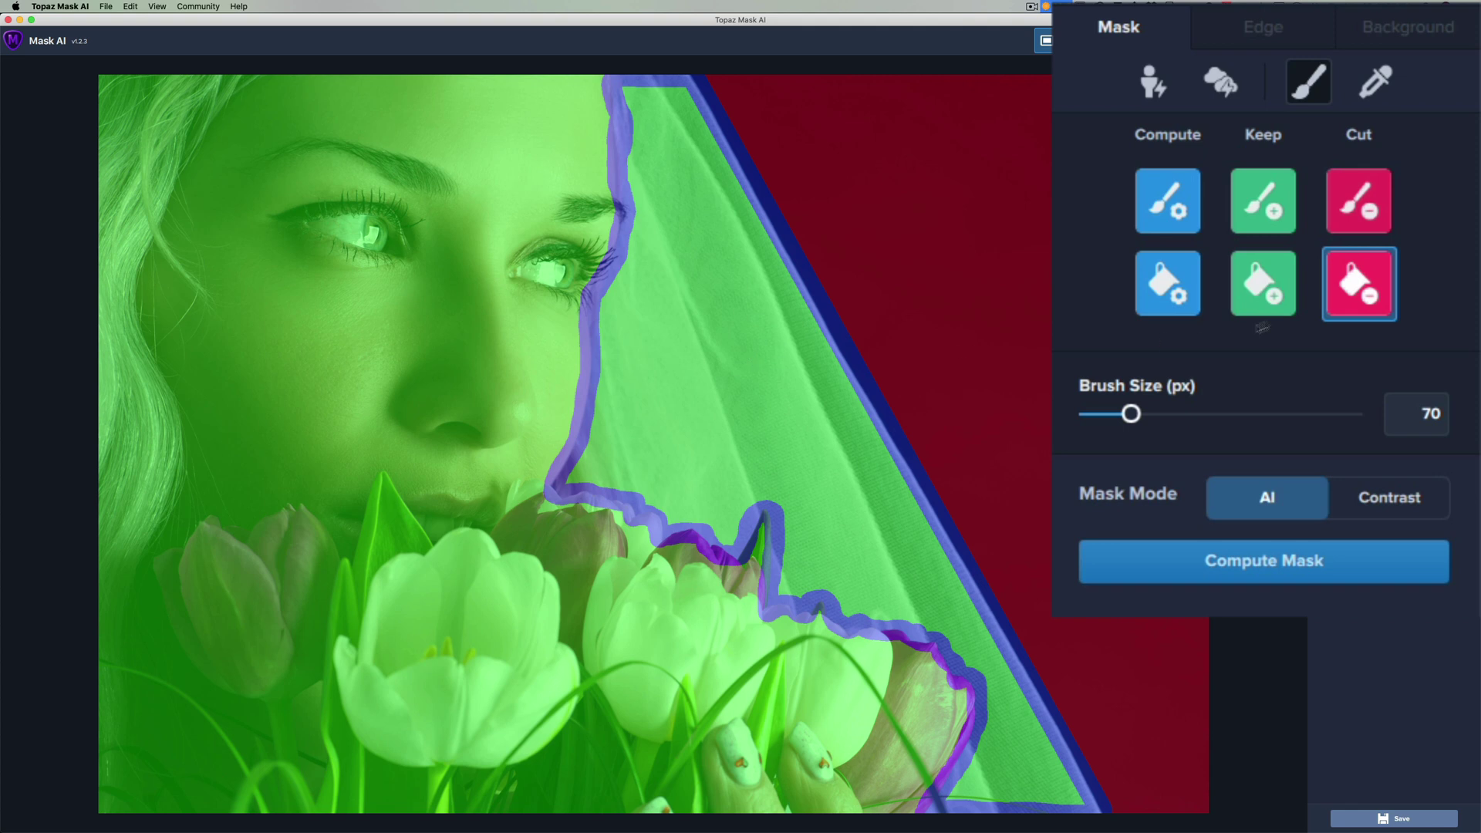
left_click(1168, 283)
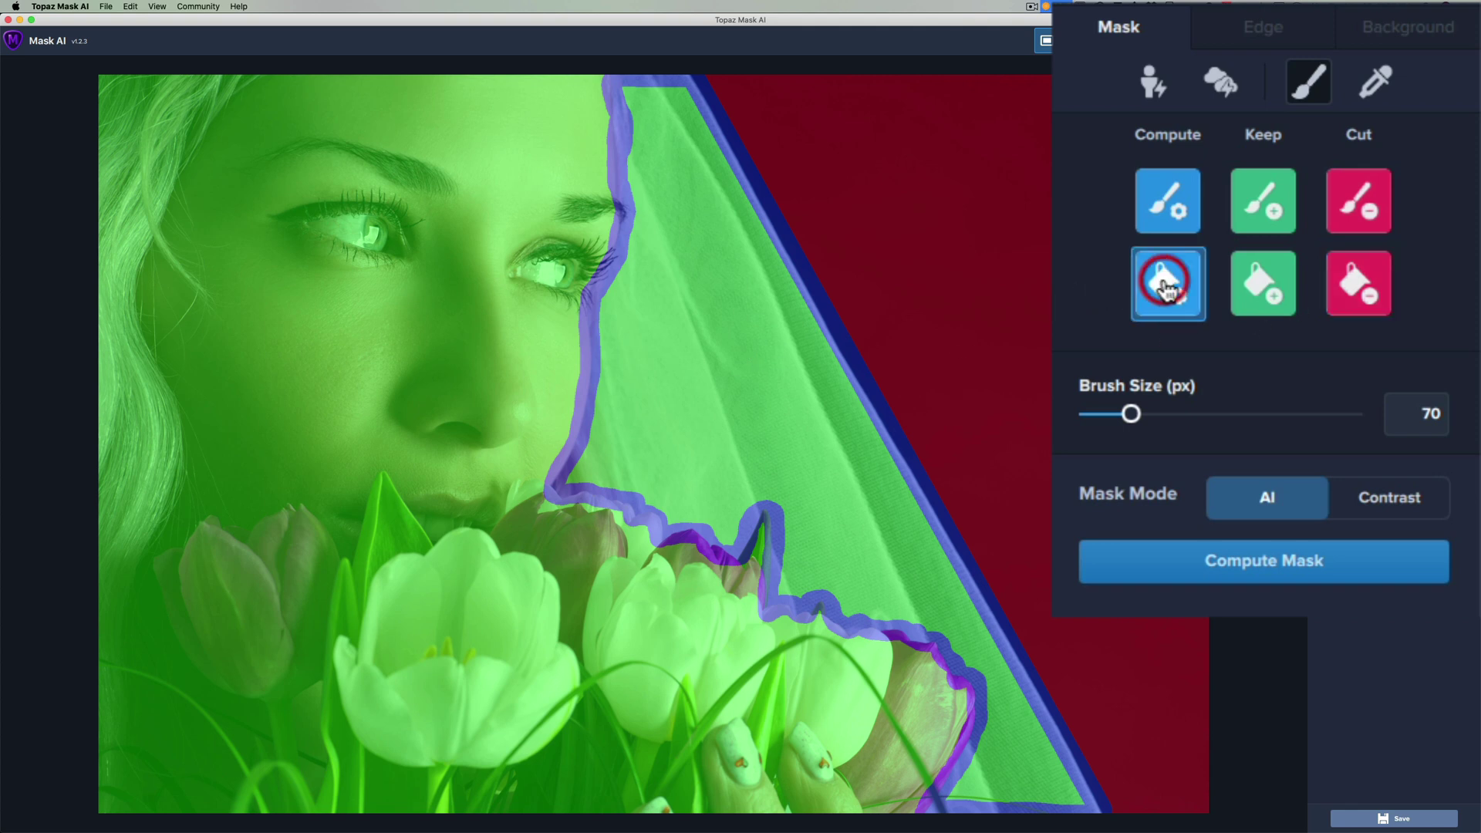
left_click(738, 349)
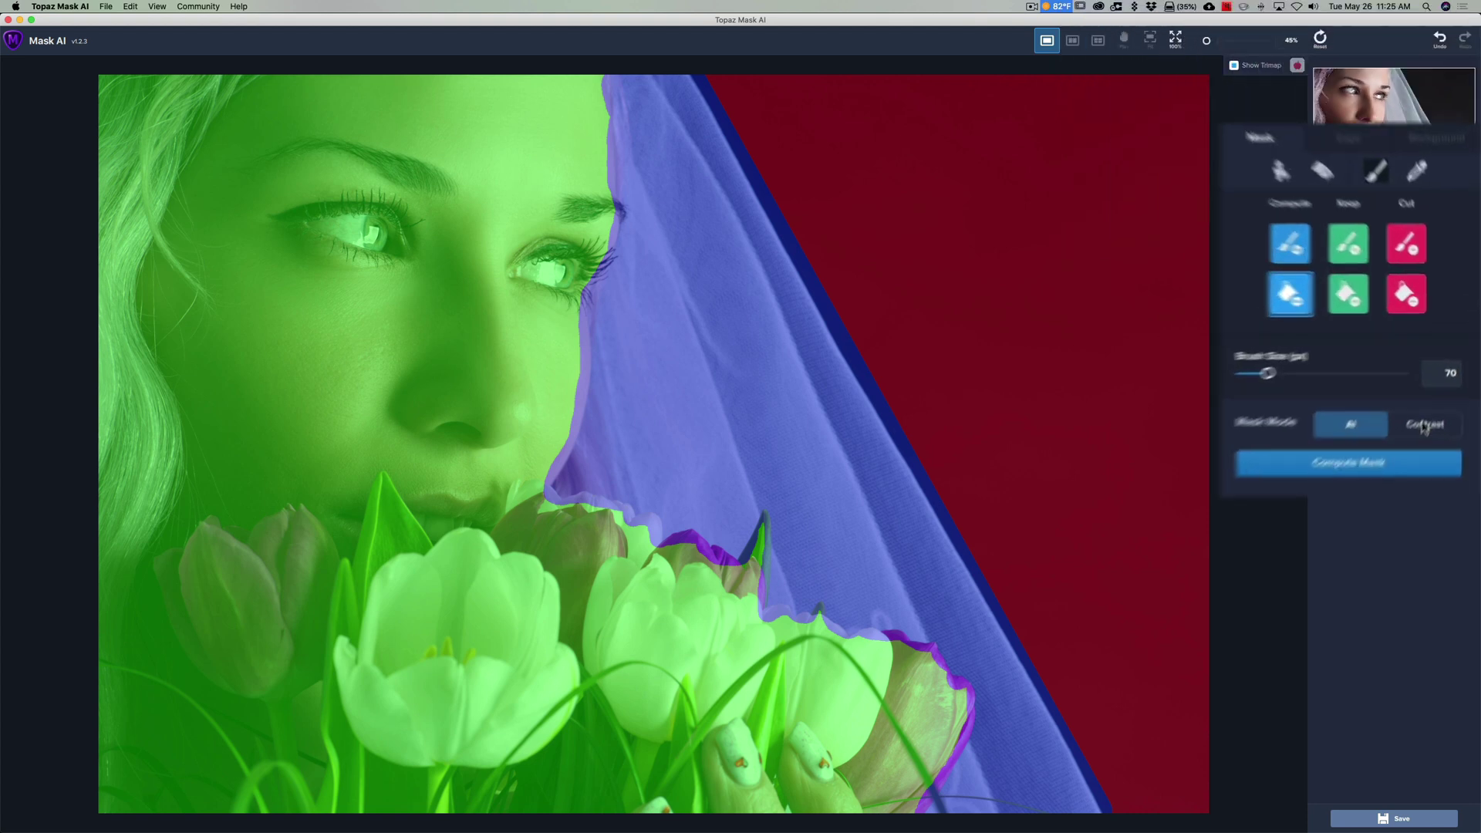
- Compute the mask in Contrast mode and enable automatic mask updates
left_click(1383, 498)
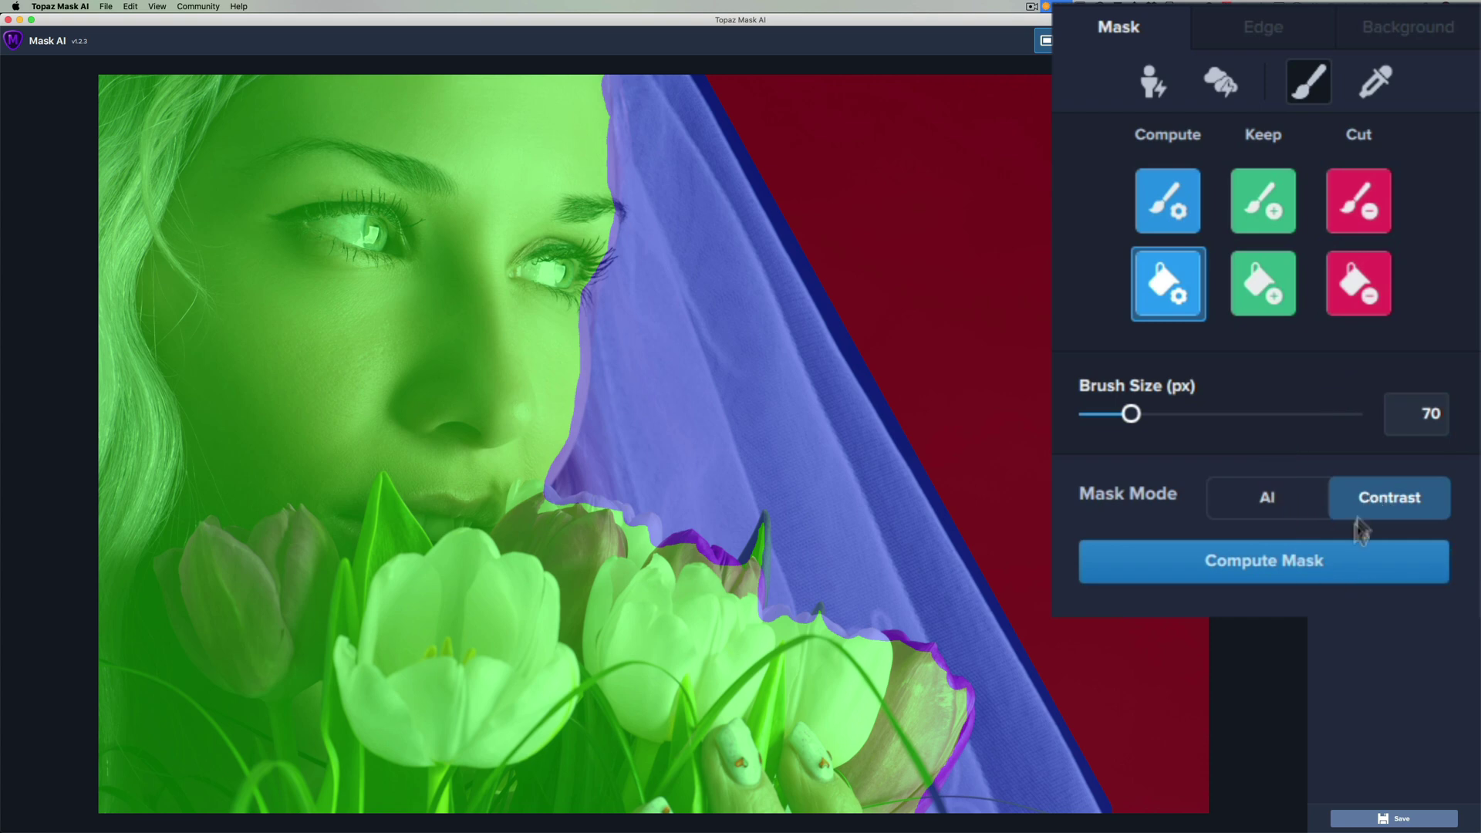
left_click(1251, 569)
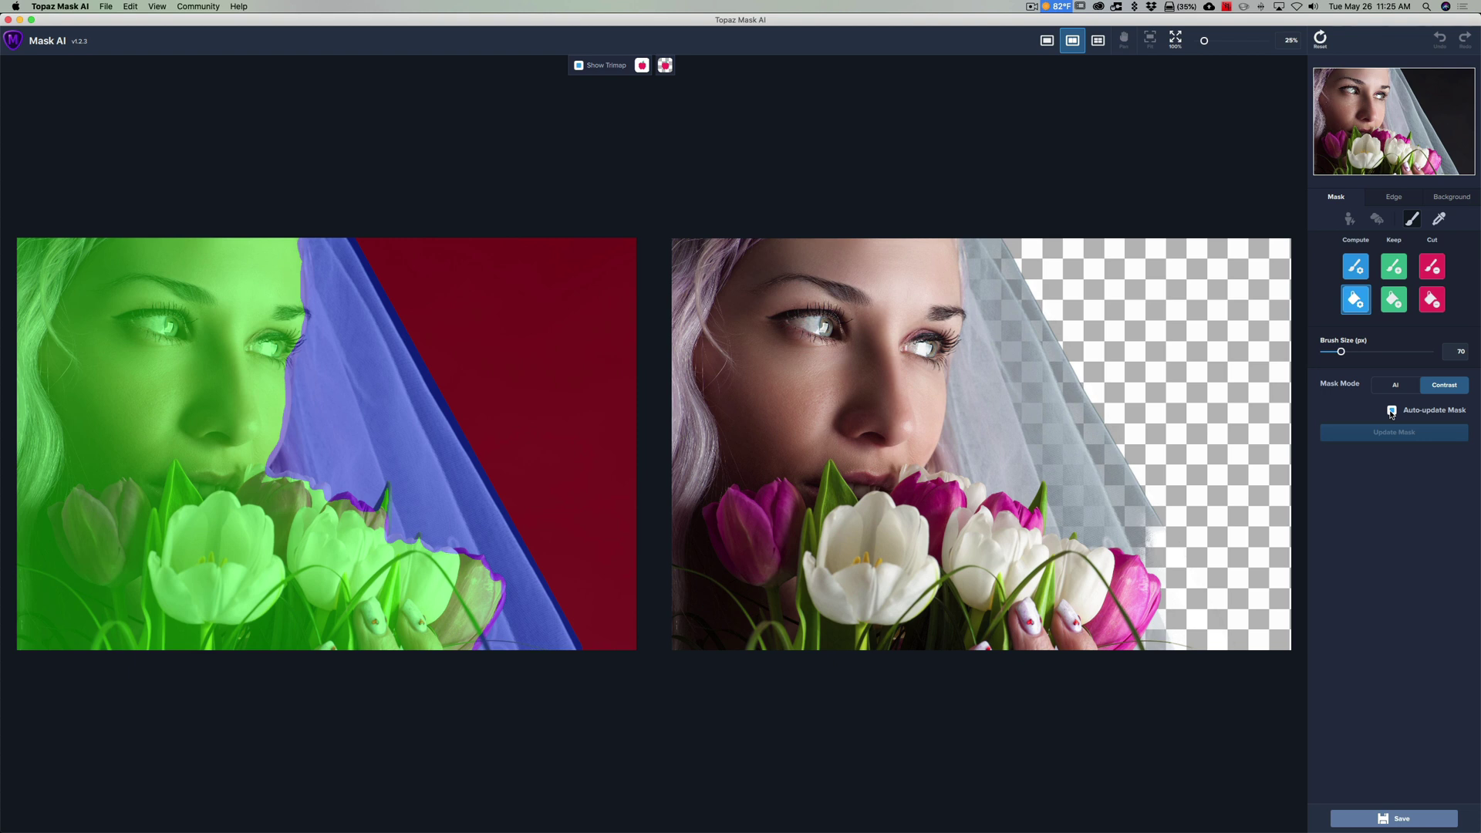
left_click(1391, 411)
- Switch to the single-image view and display the Keep result
left_click(1047, 40)
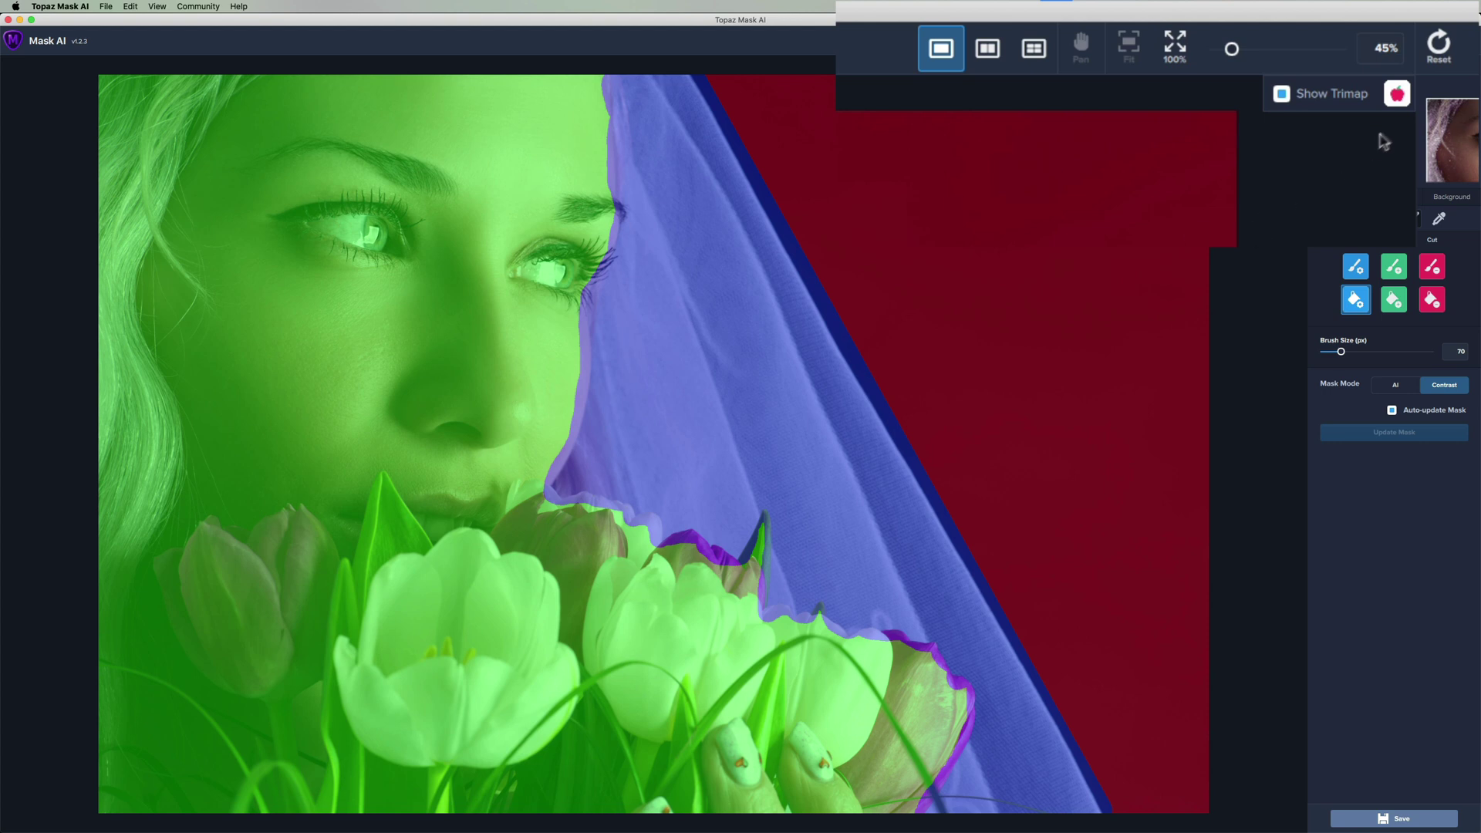
left_click(1396, 95)
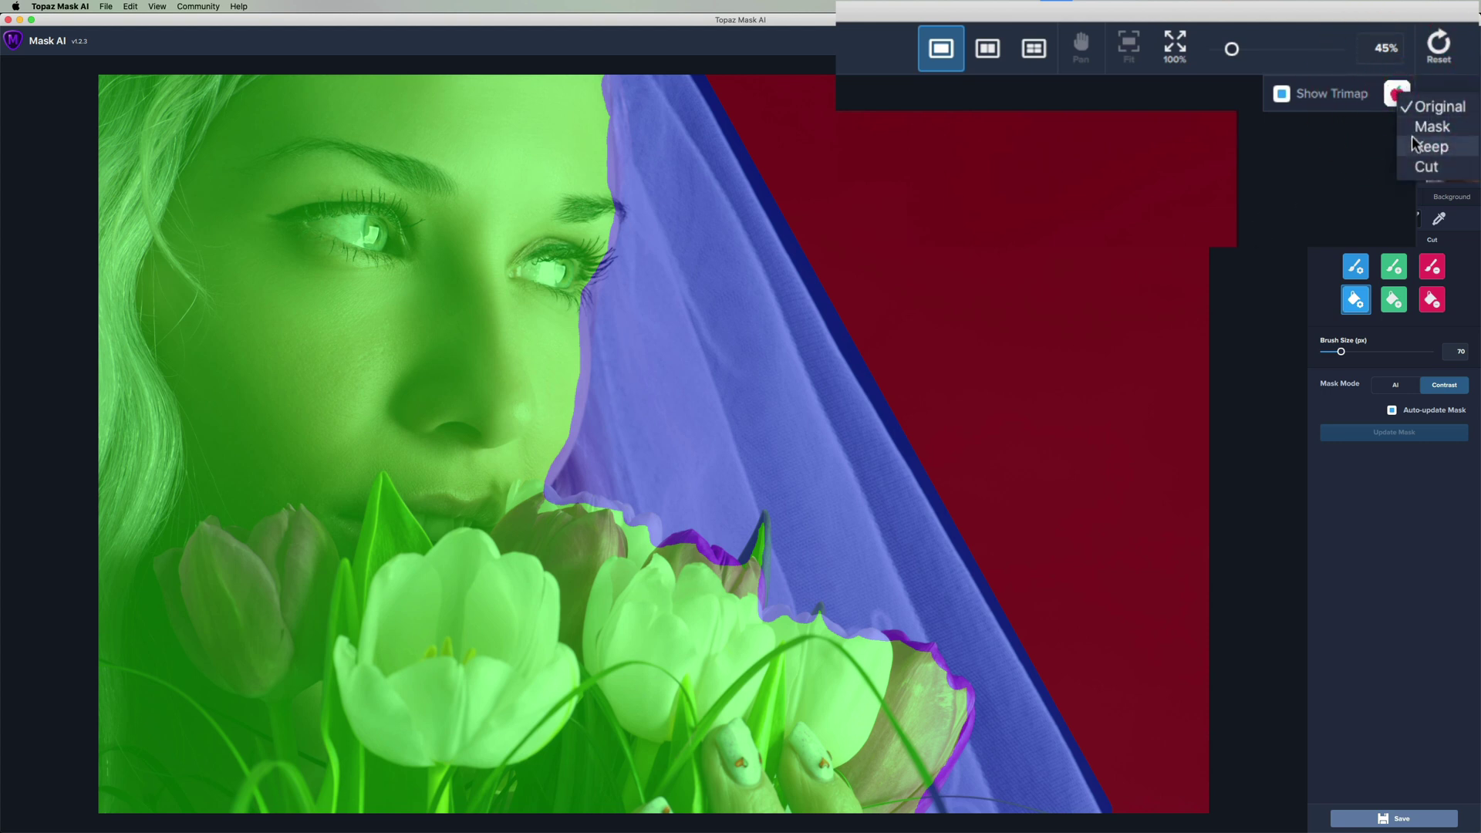
left_click(1430, 148)
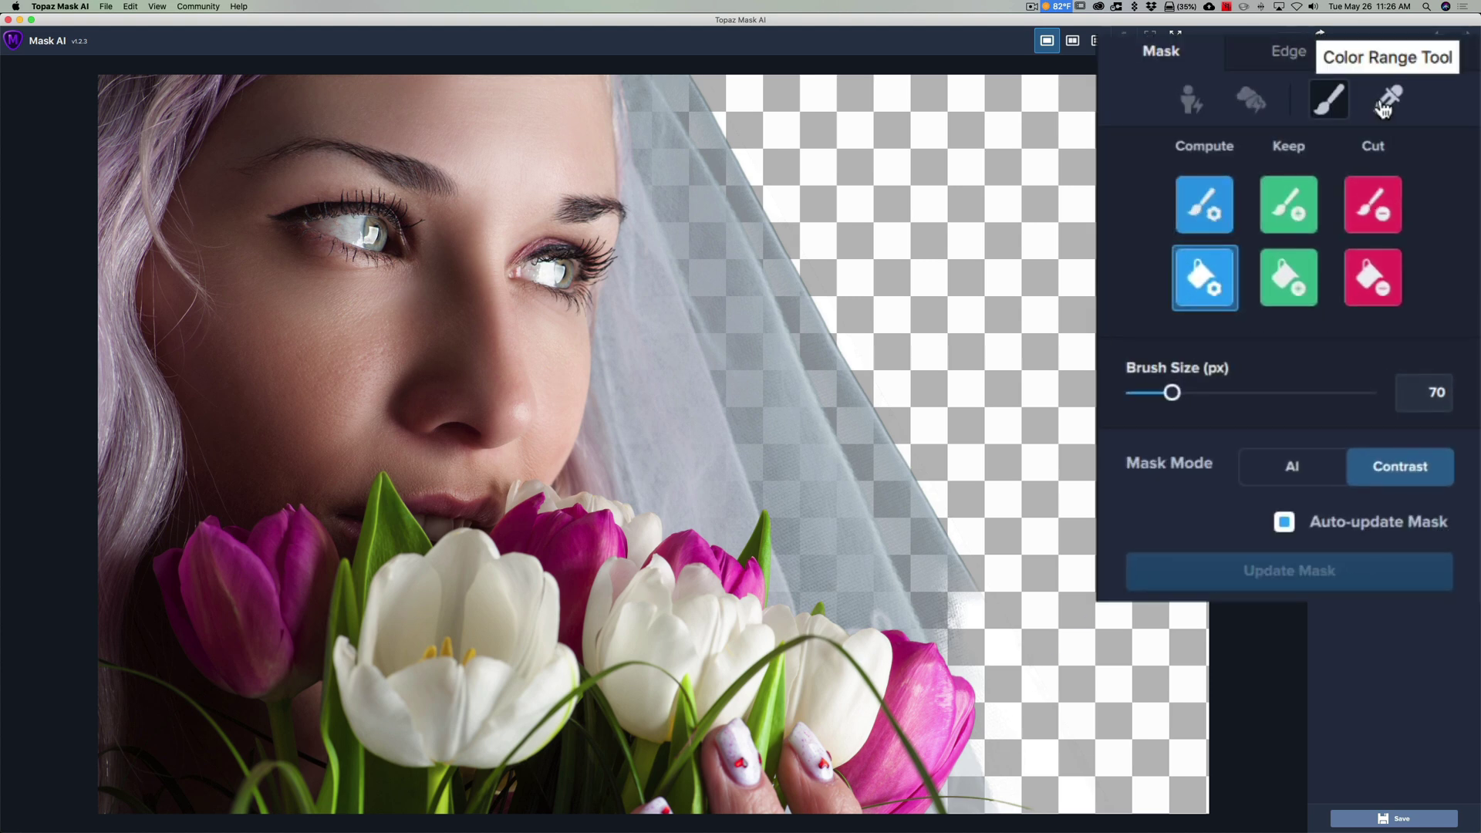
- With the Color Range Tool, sample the veil's gray as the Keep color and the background's black as the Cut color
left_click(1385, 107)
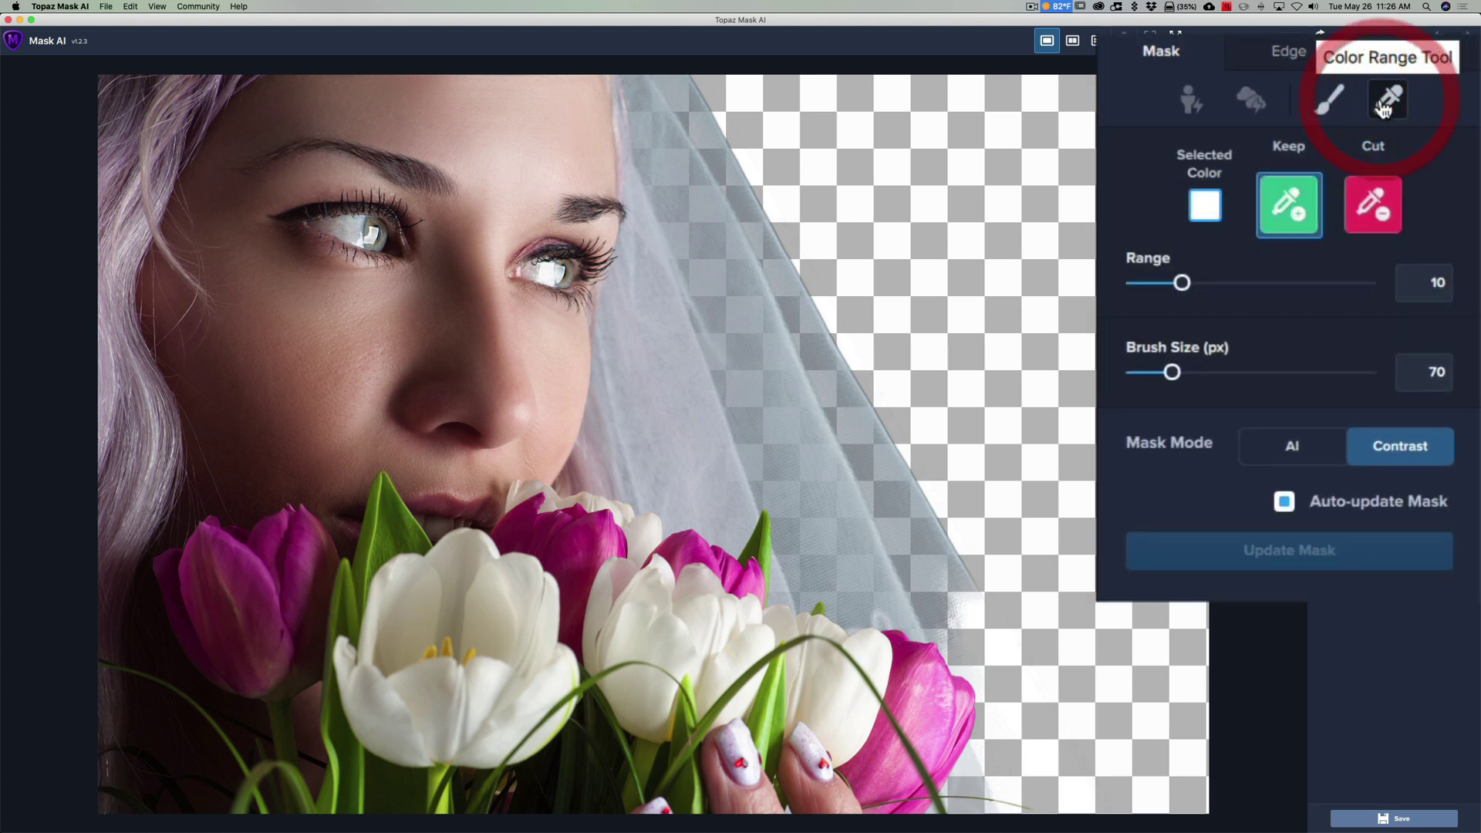
left_click(917, 574)
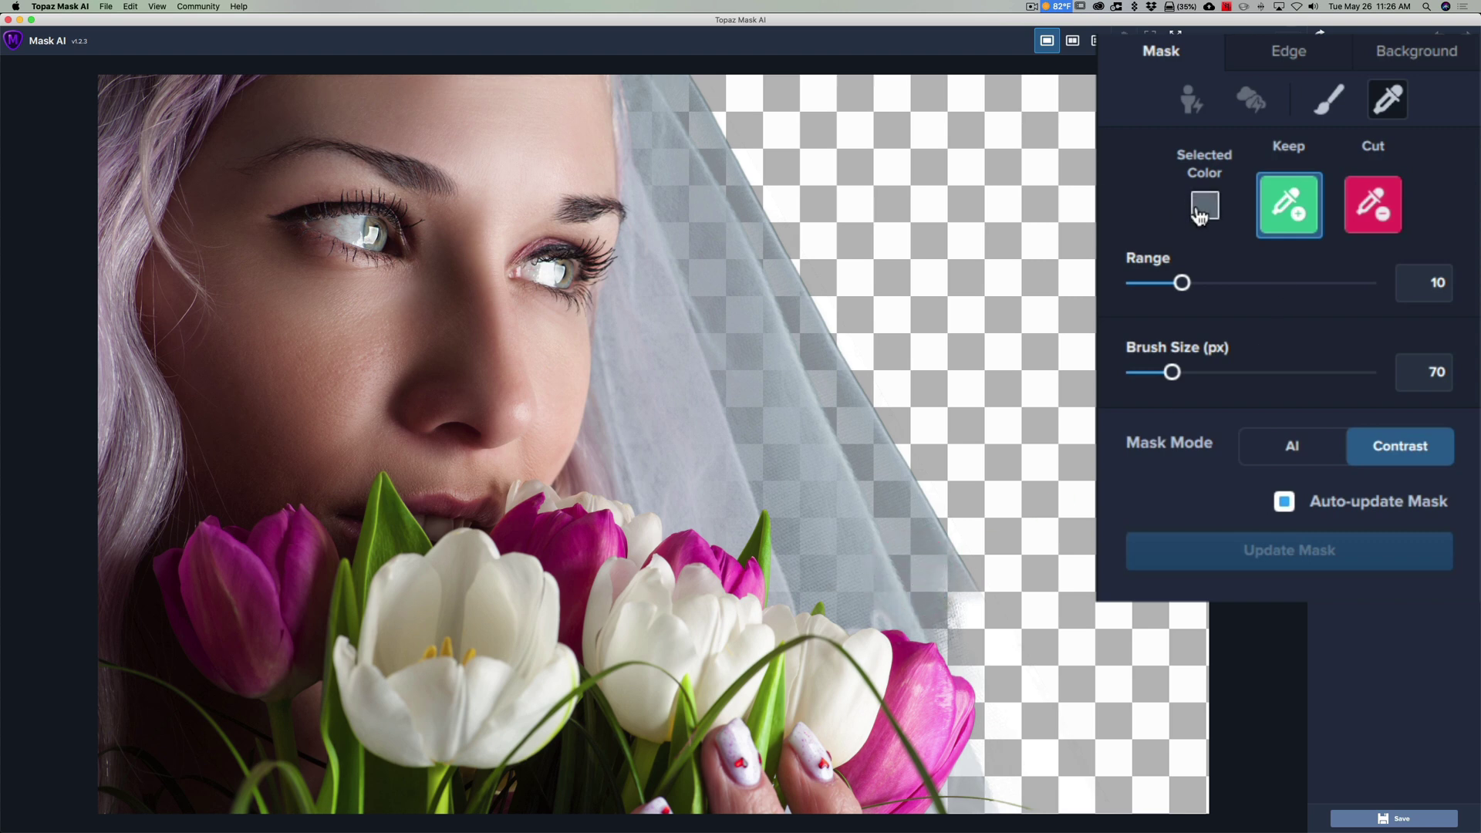
left_click(1371, 209)
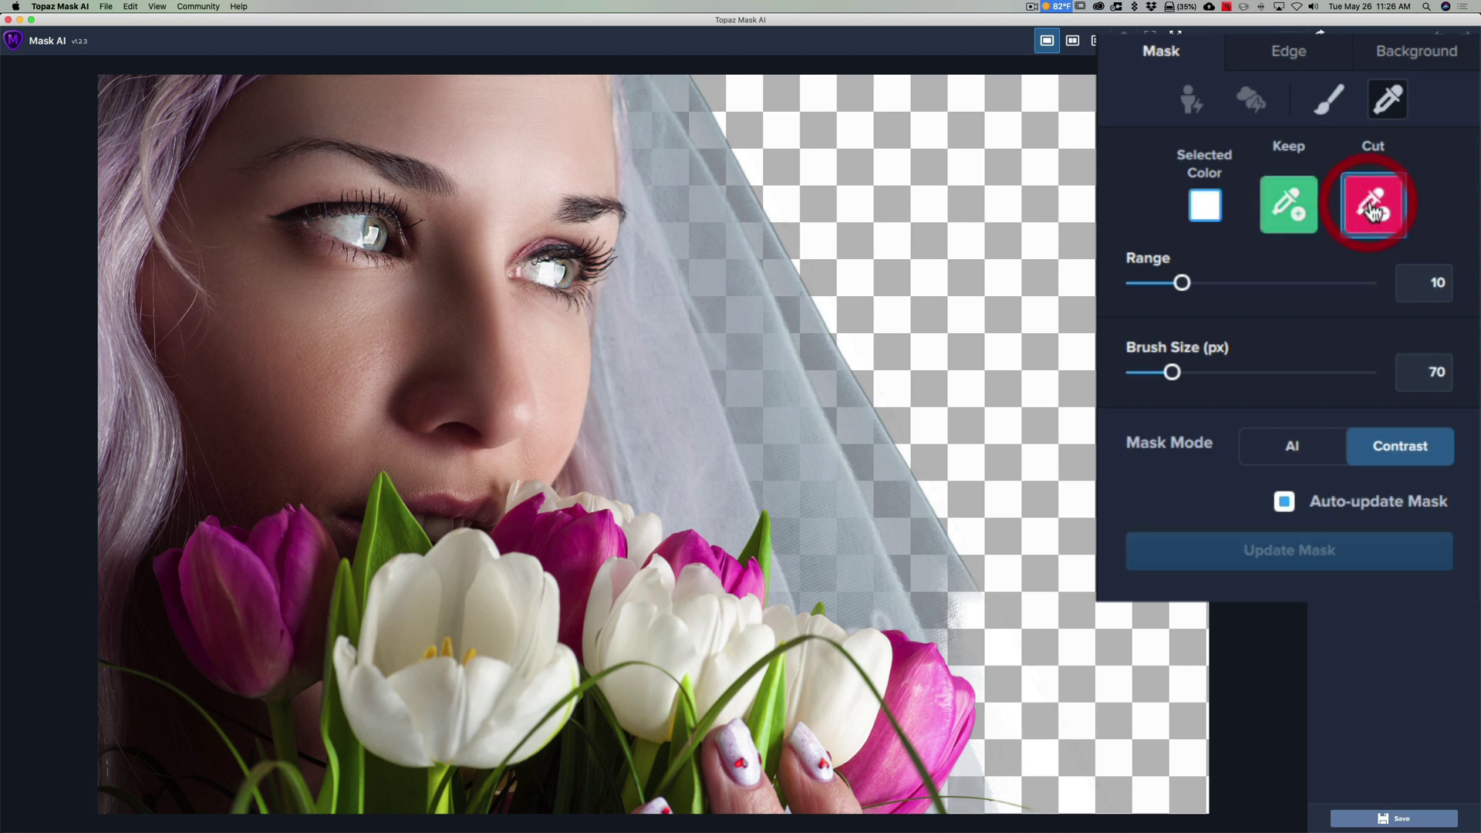
left_click(1005, 275)
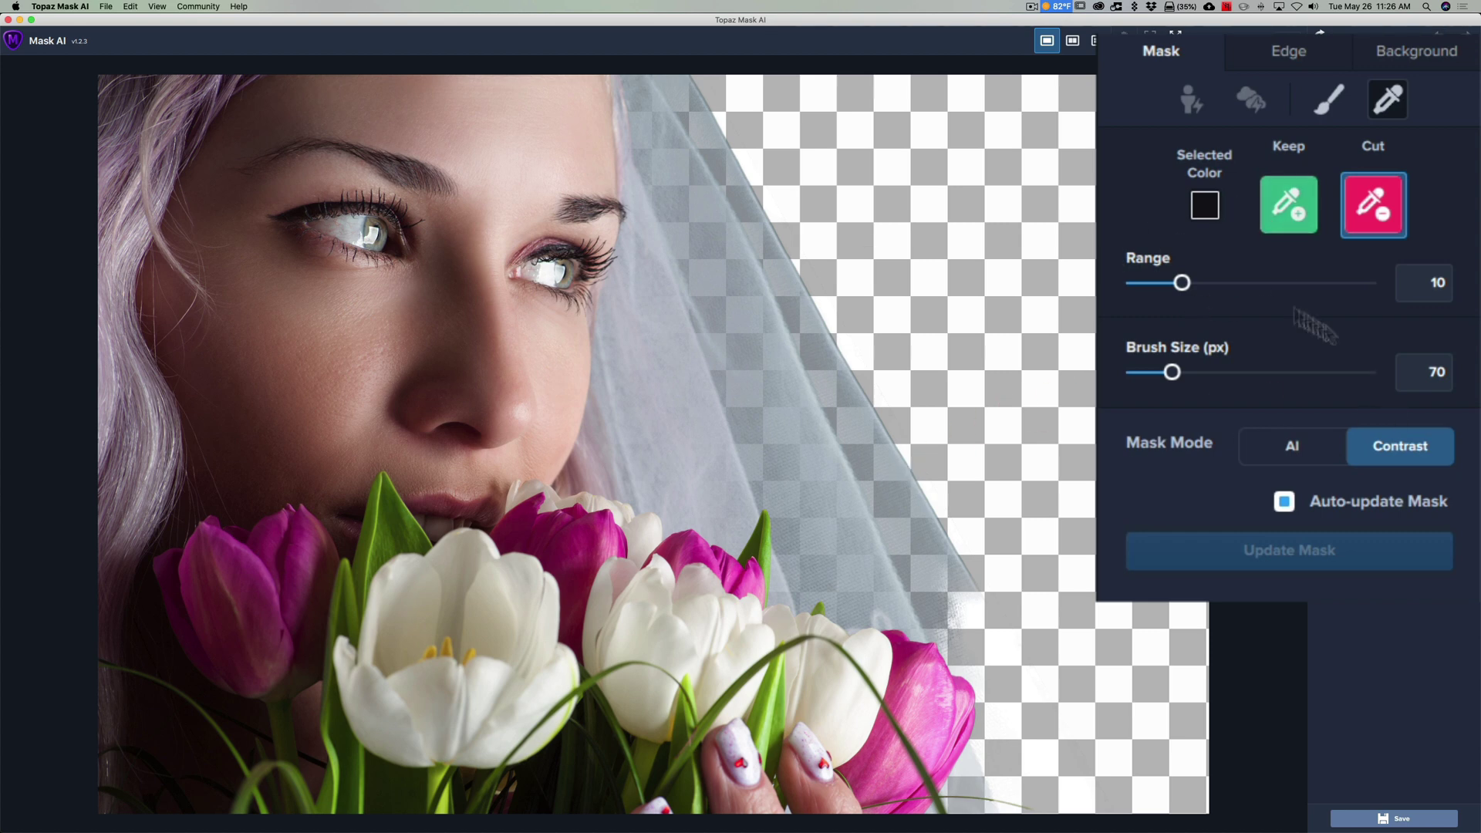
- Set the Cut color range to 28 in Contrast mode and brush along the veil's outer edge to clean up the mask
left_click(1117, 285)
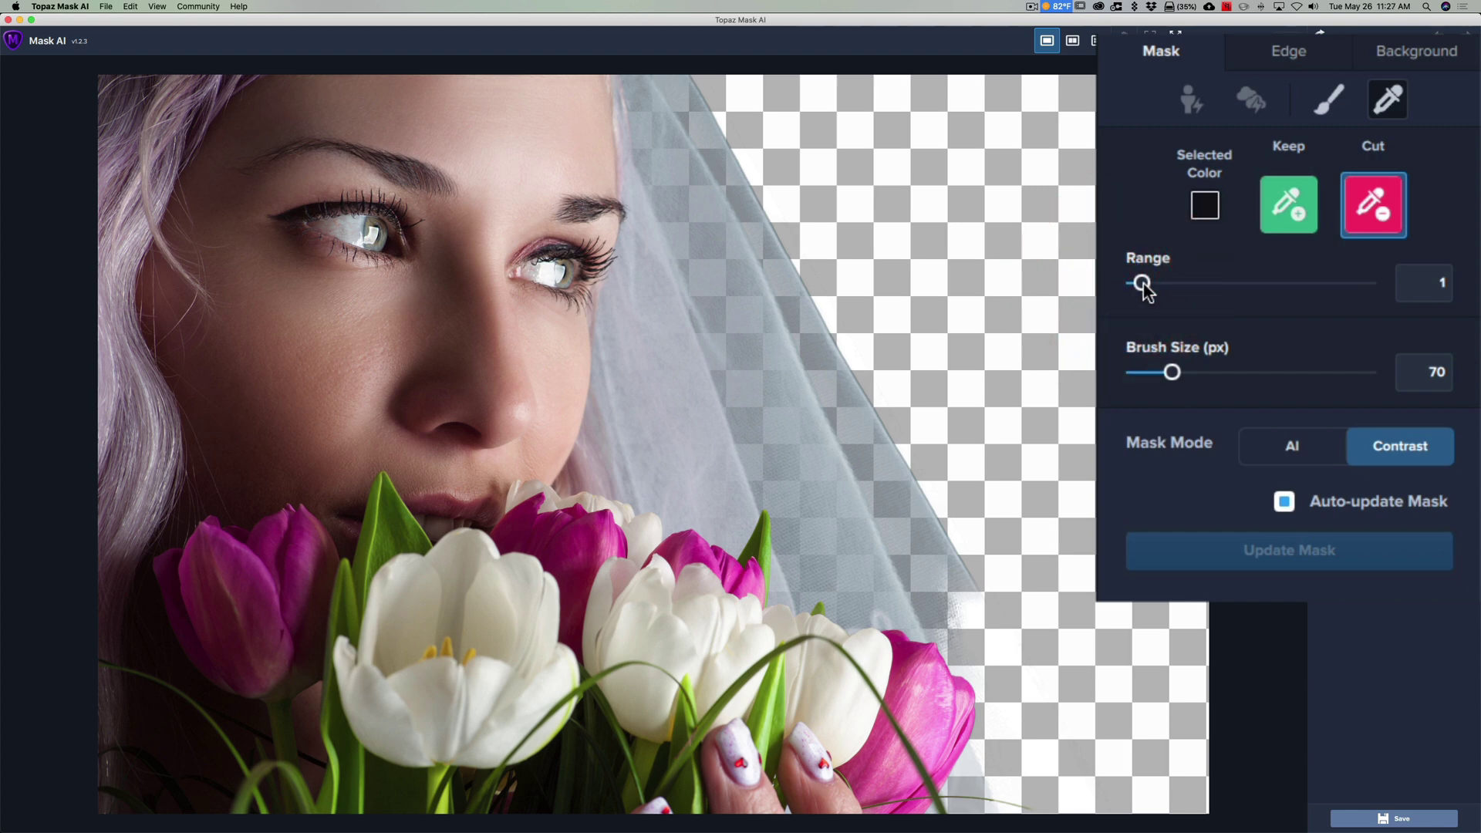
left_click_drag(1143, 287, 1195, 292)
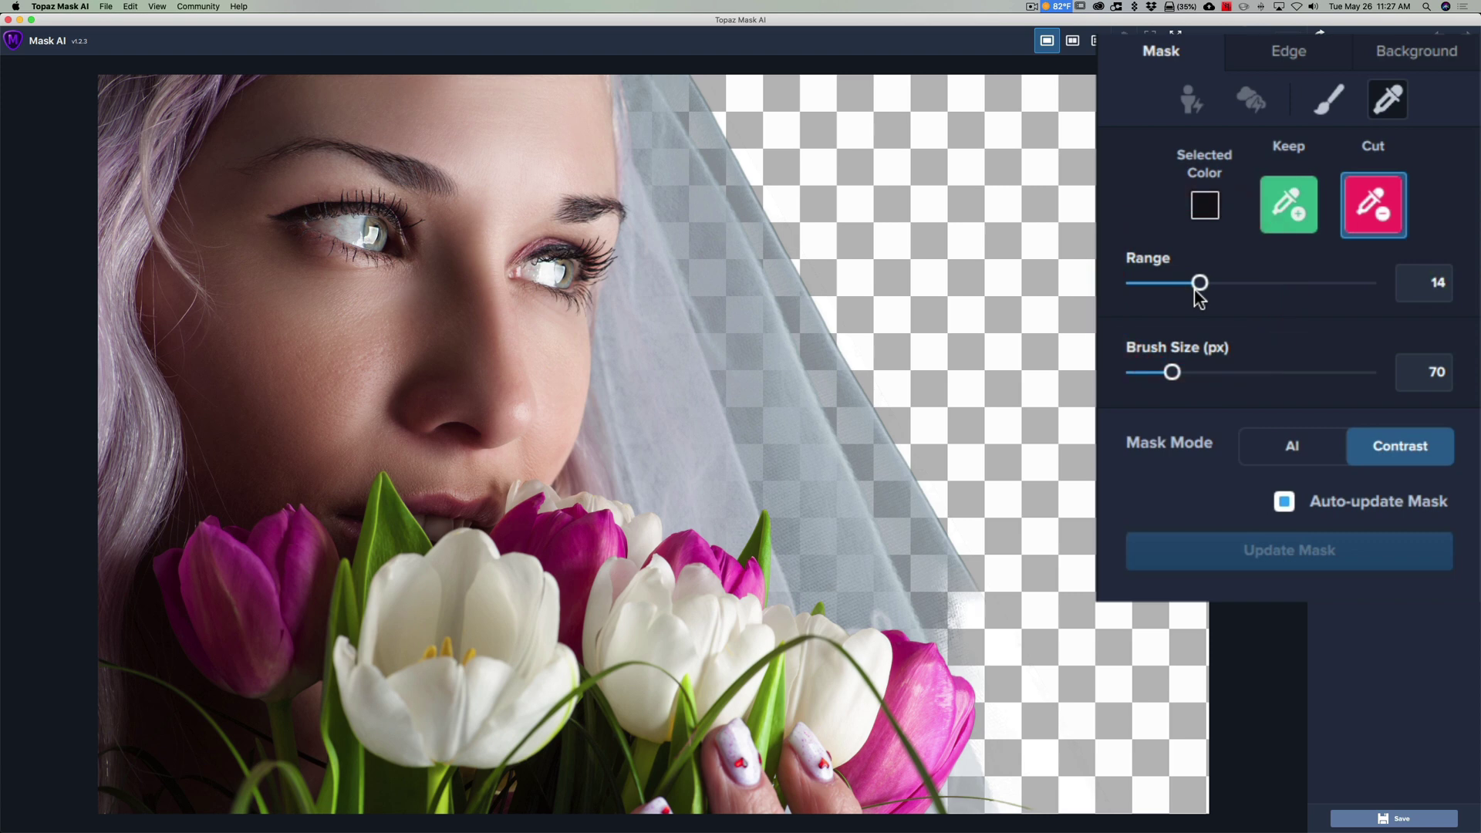
left_click_drag(1198, 298, 1263, 301)
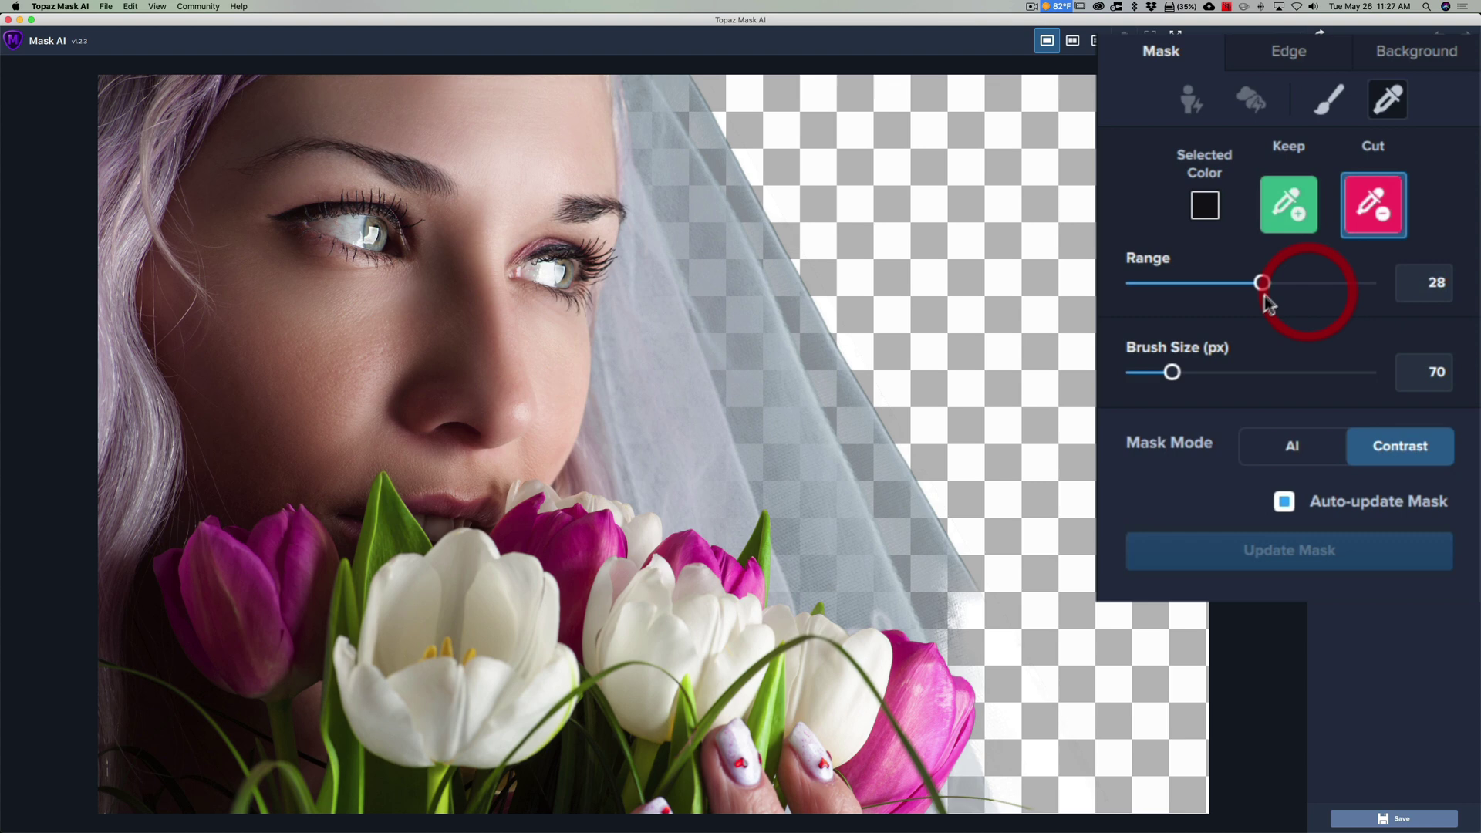
left_click(1385, 451)
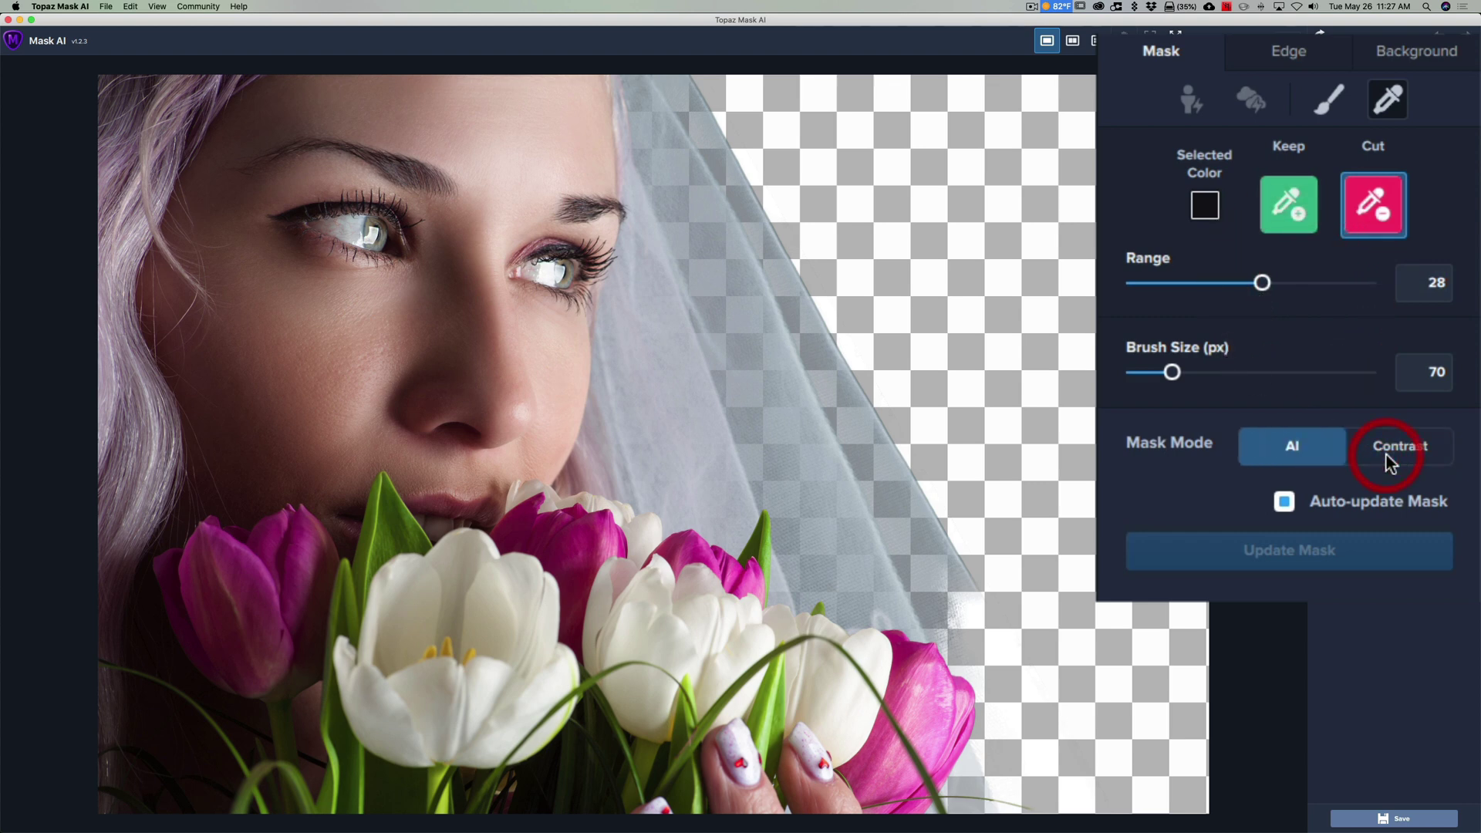
left_click(1388, 448)
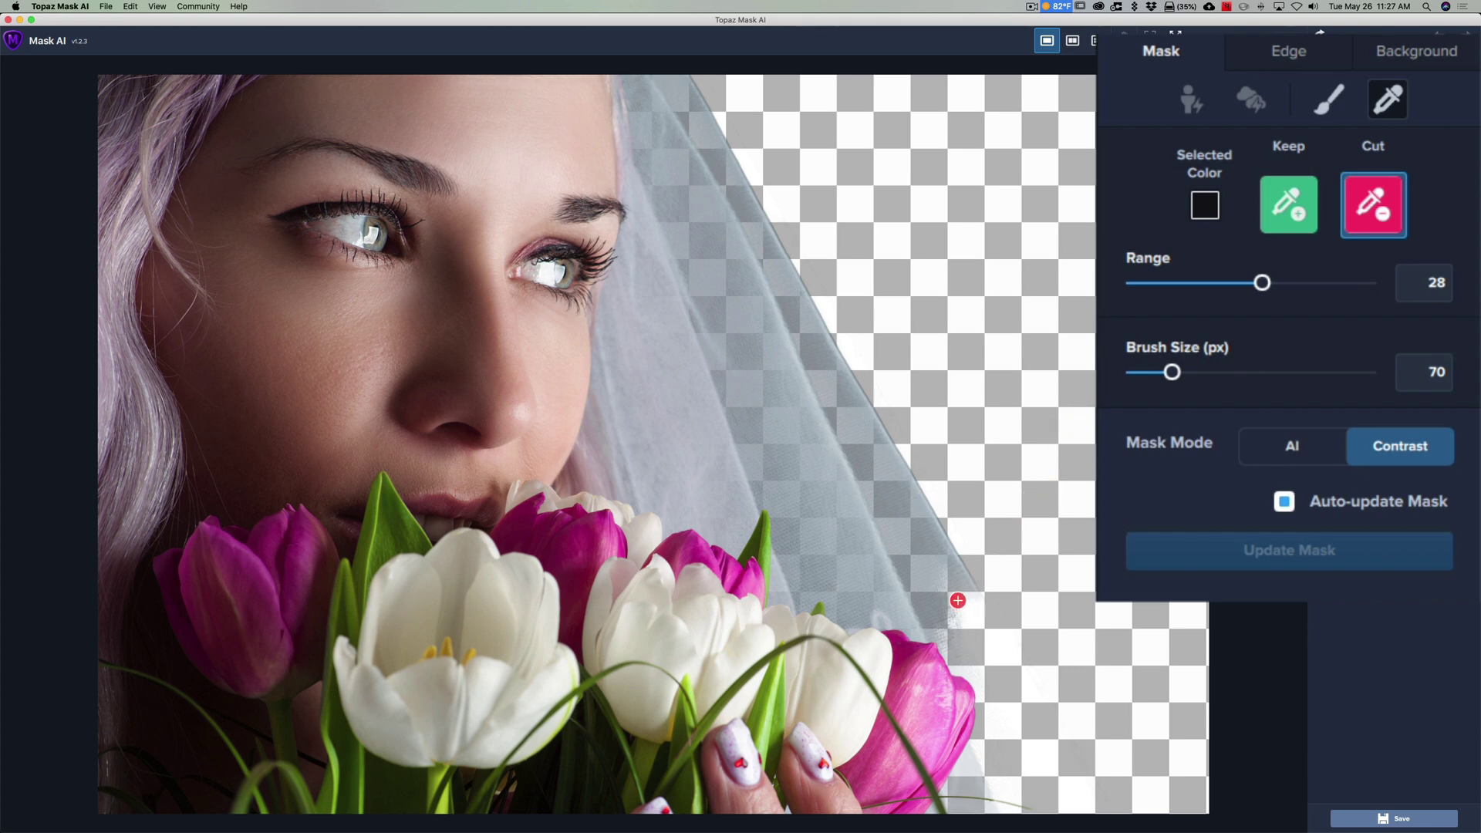
mouse_move(956, 598)
left_mouse_down()
mouse_move(1056, 804)
mouse_move(1024, 794)
mouse_move(1001, 732)
left_mouse_up()
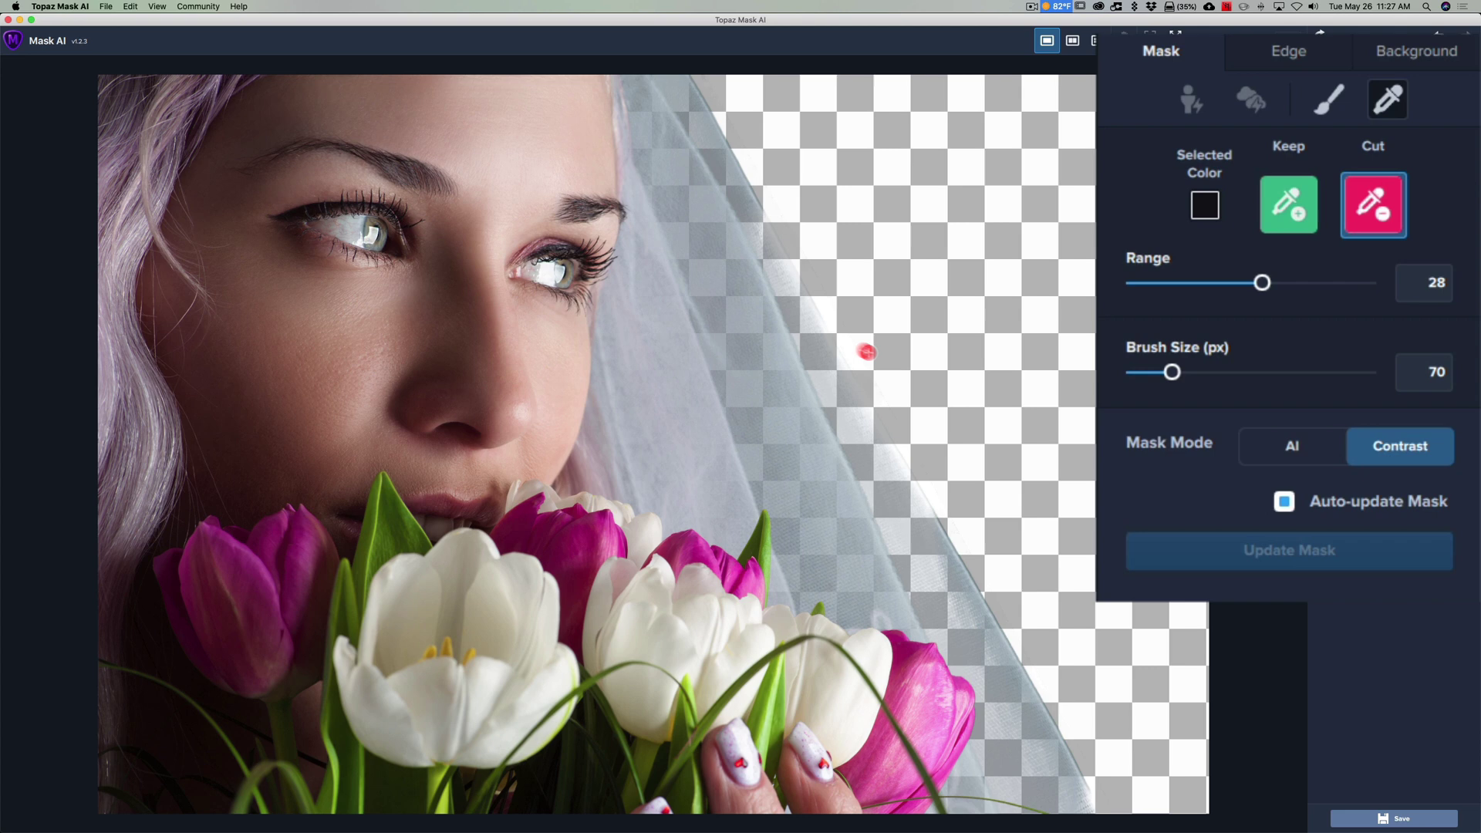
left_click_drag(788, 290, 915, 518)
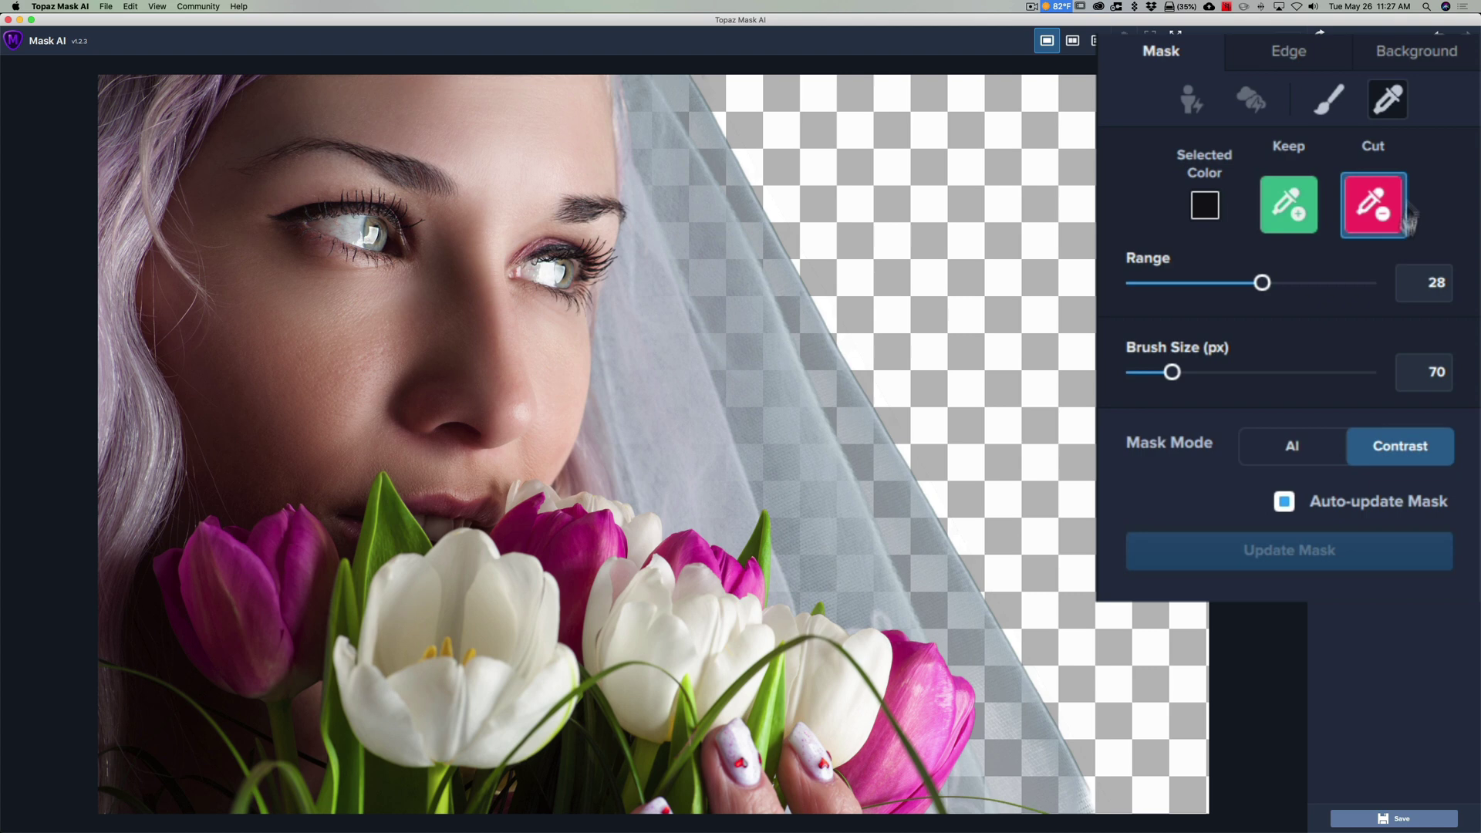
- Replace the background with the image Sky.jpg and return to the mask settings
left_click(1411, 54)
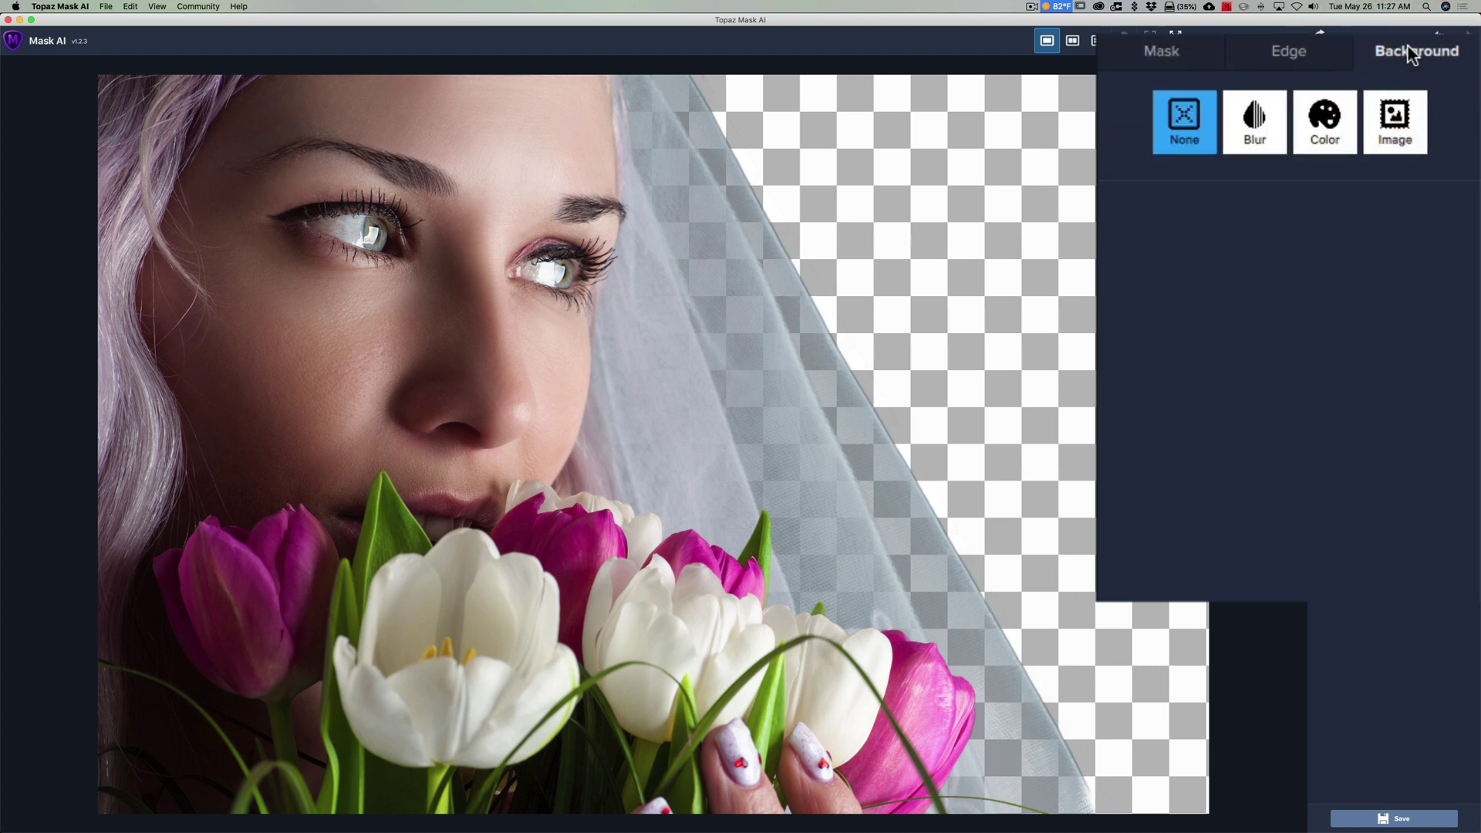
left_click(1386, 127)
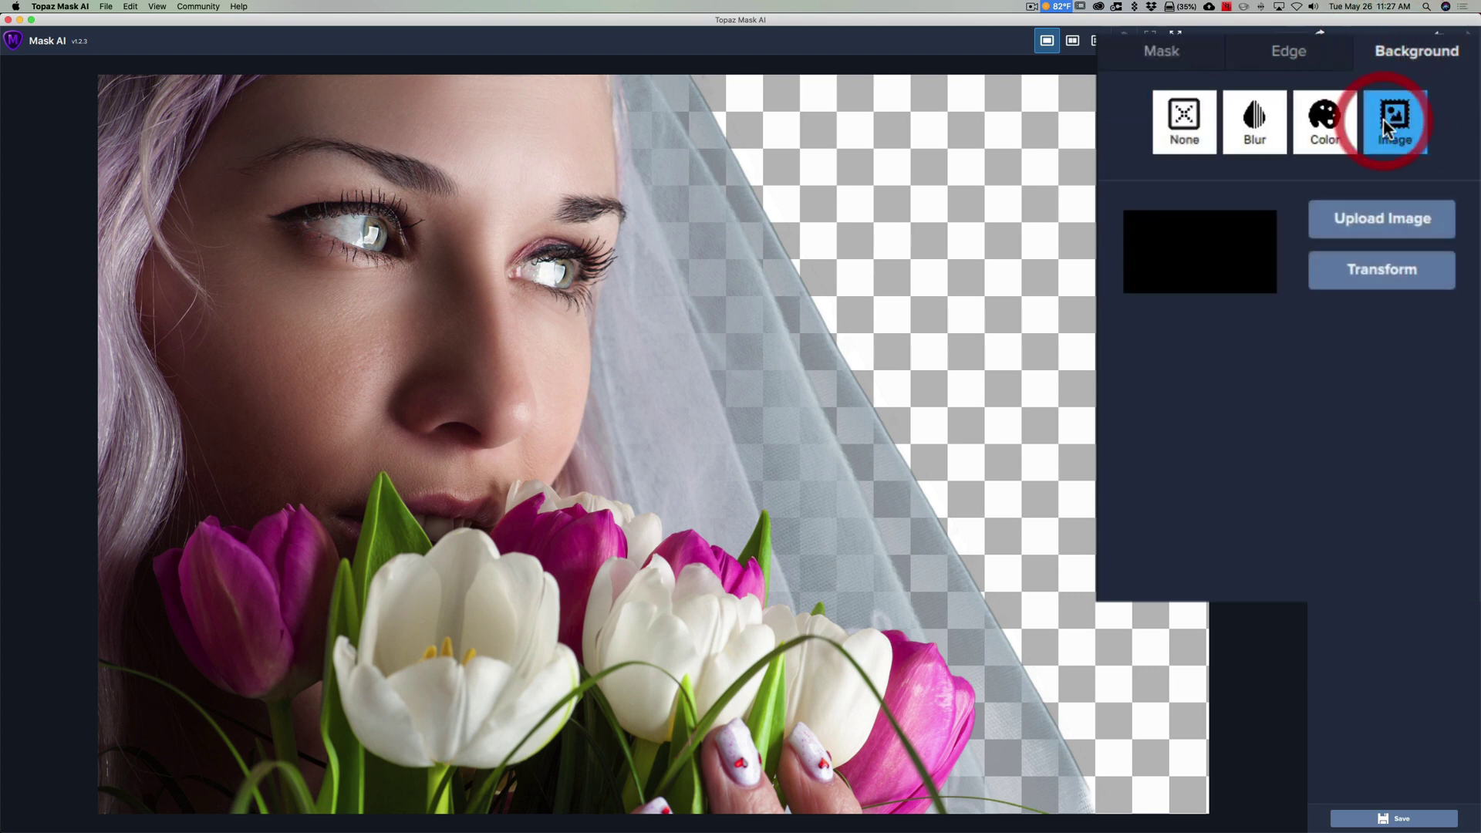
left_click(1383, 222)
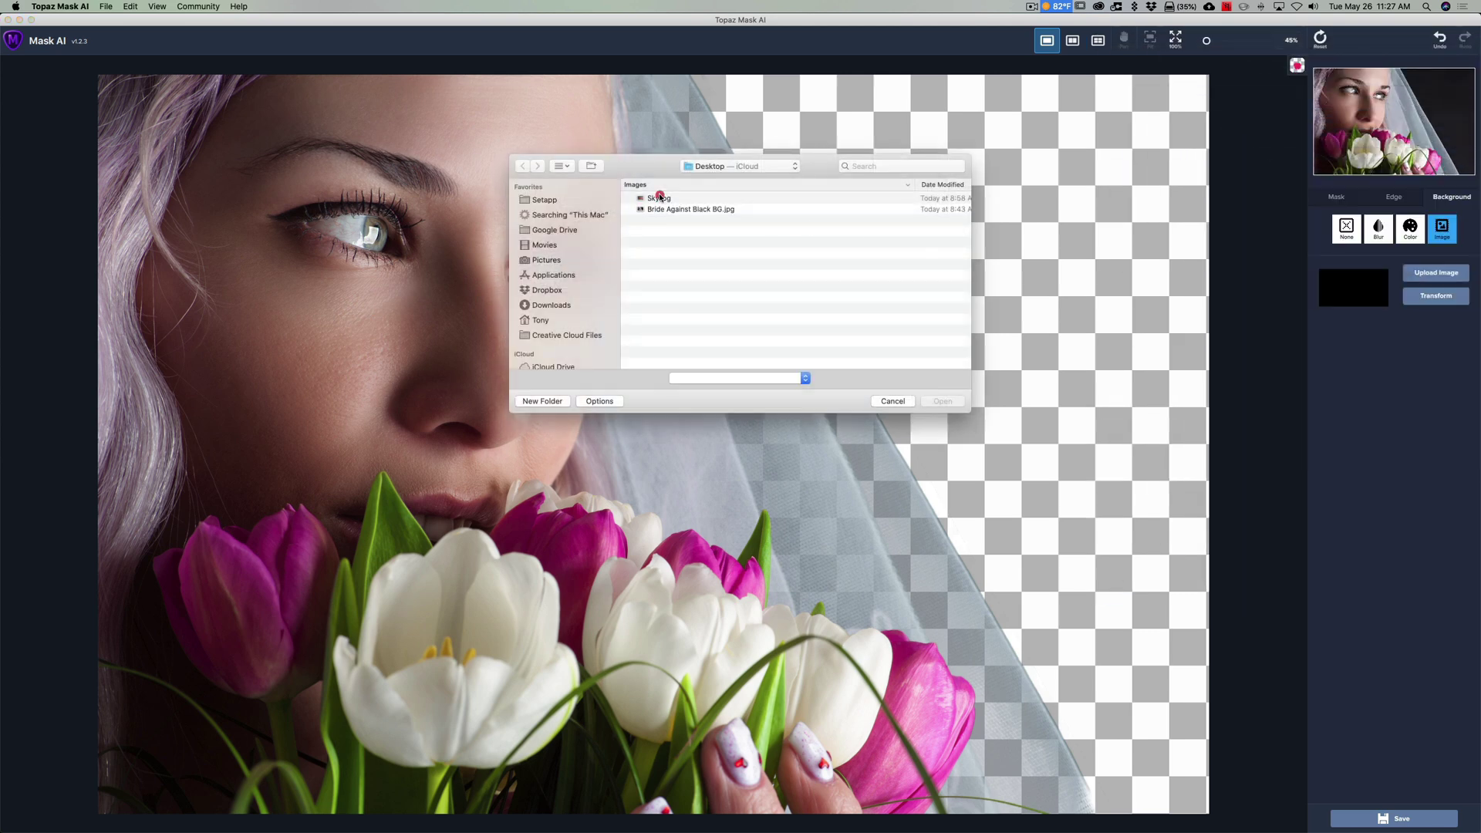
left_click(659, 199)
left_click(943, 402)
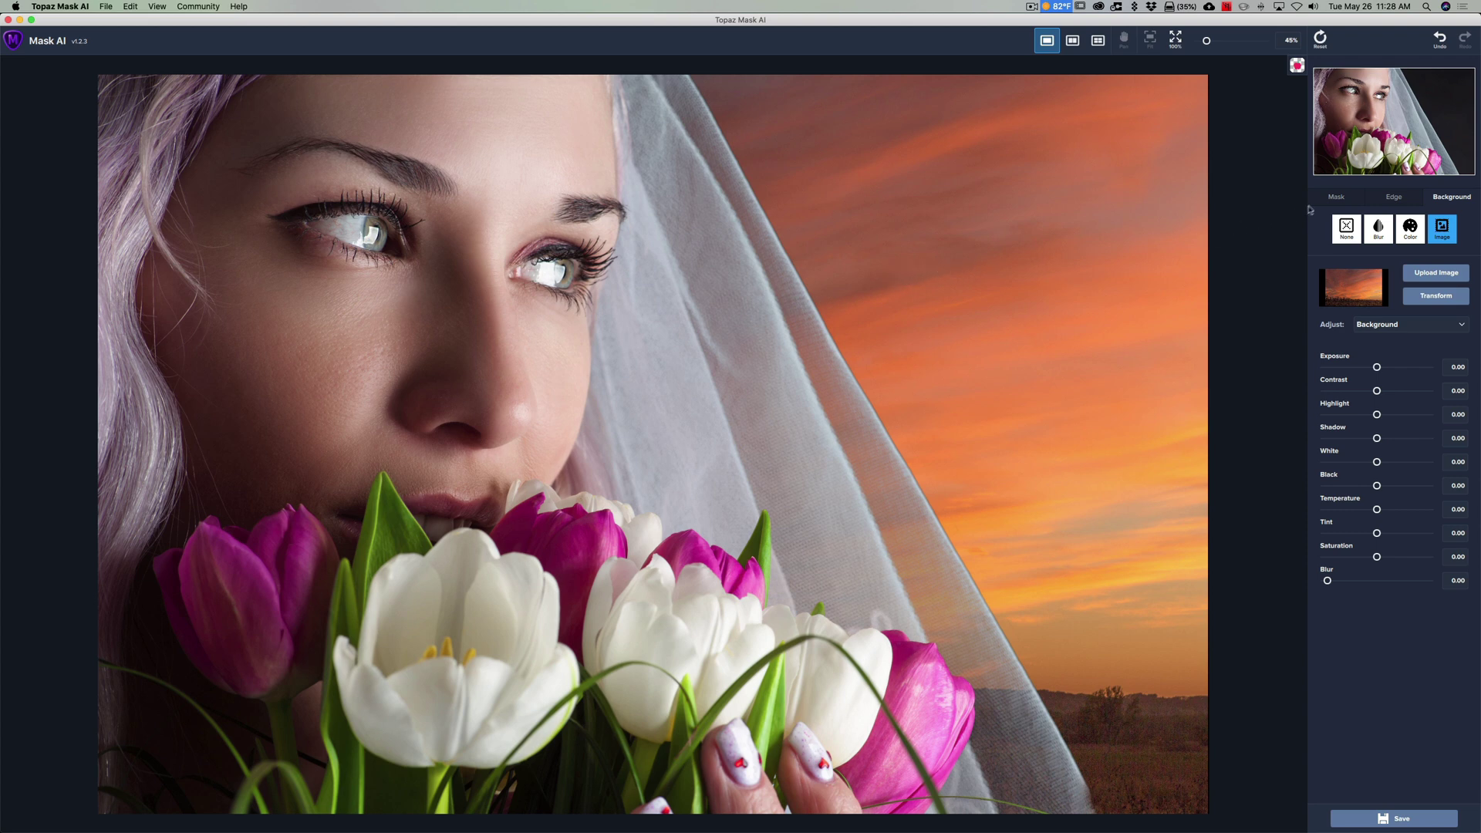
left_click(1339, 197)
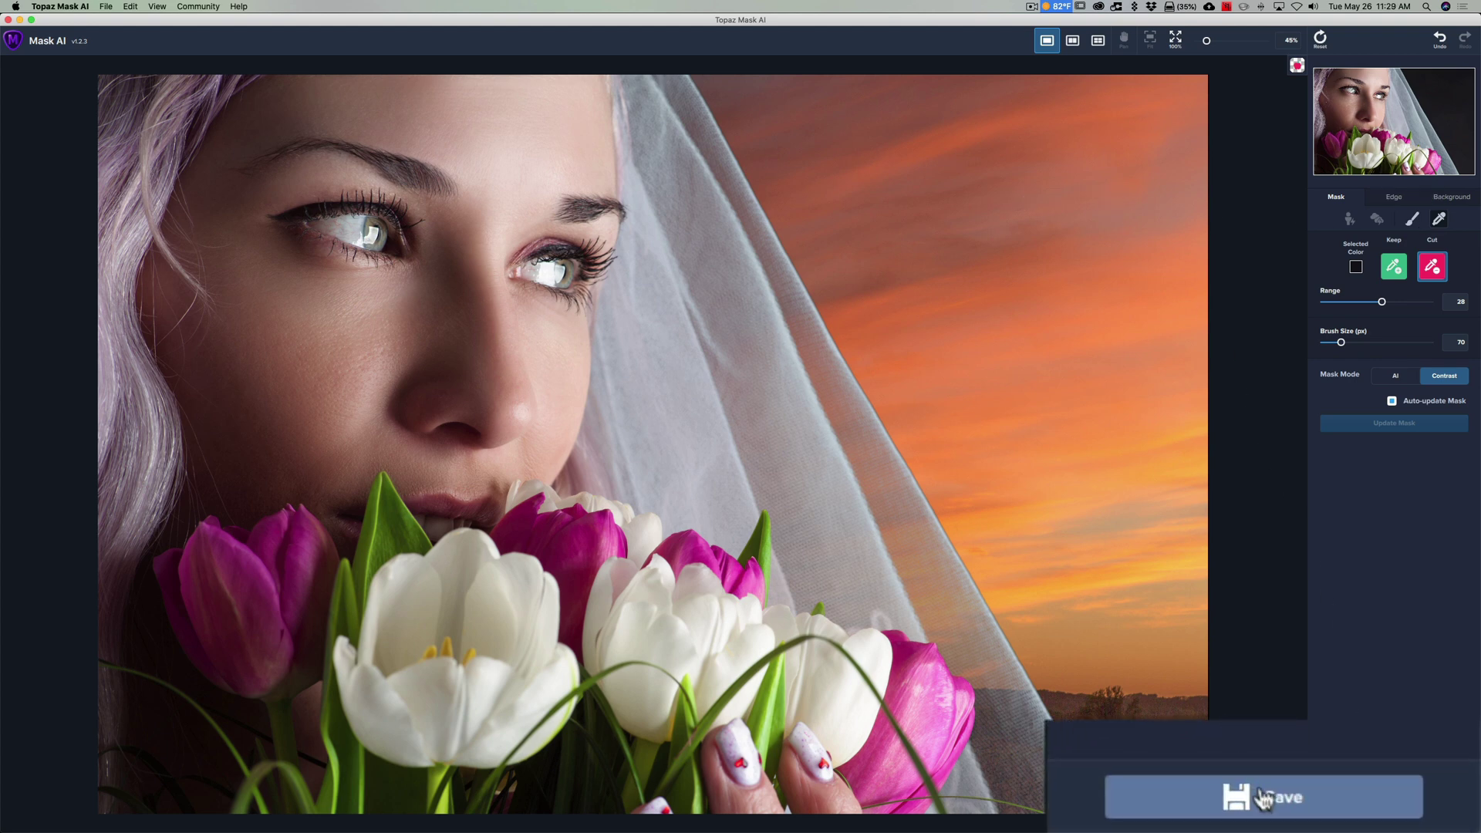
- Save the composite of the masked bride with its background as a JPG on the desktop
left_click(1394, 810)
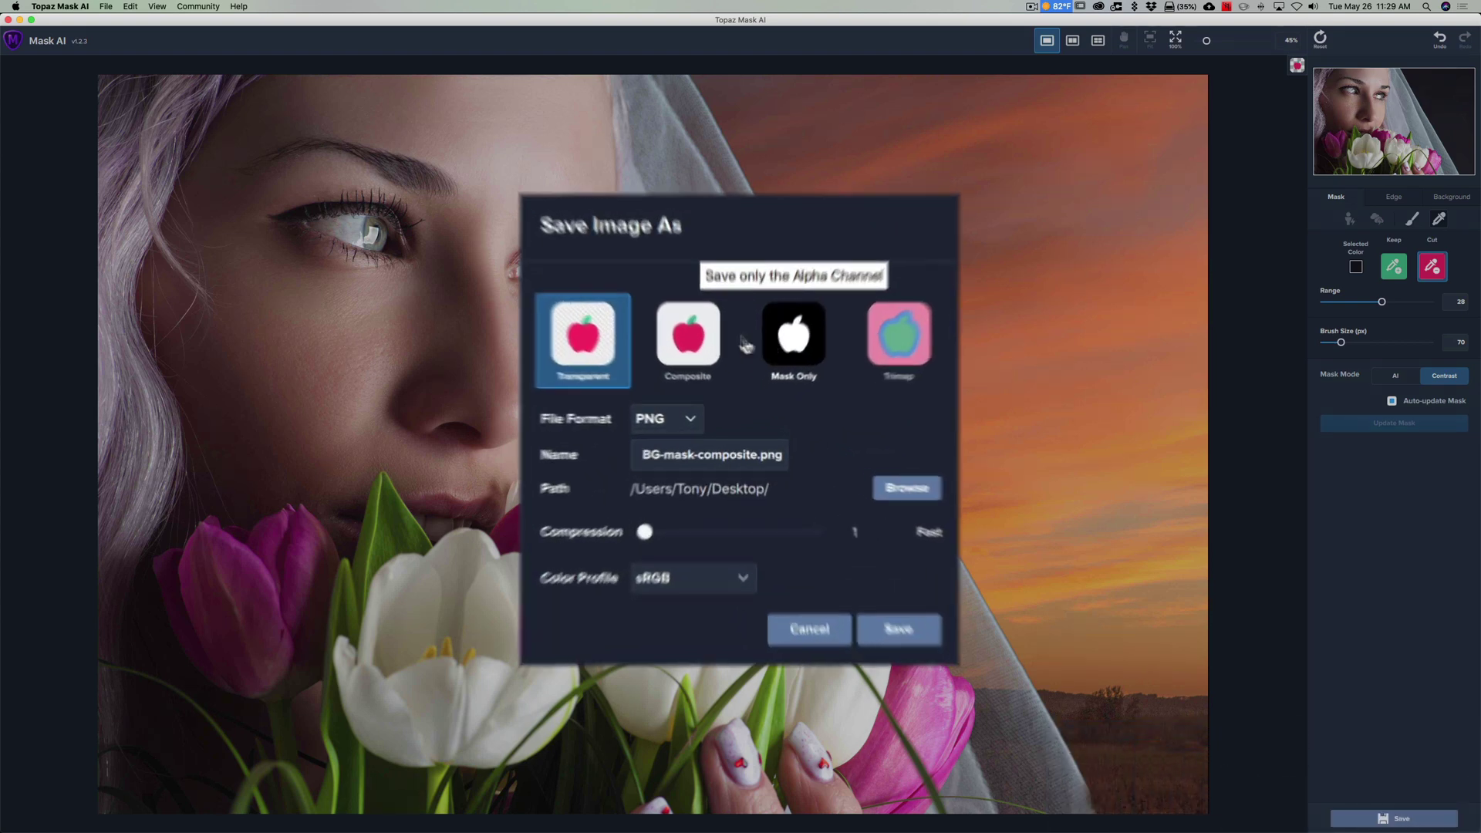
left_click(711, 382)
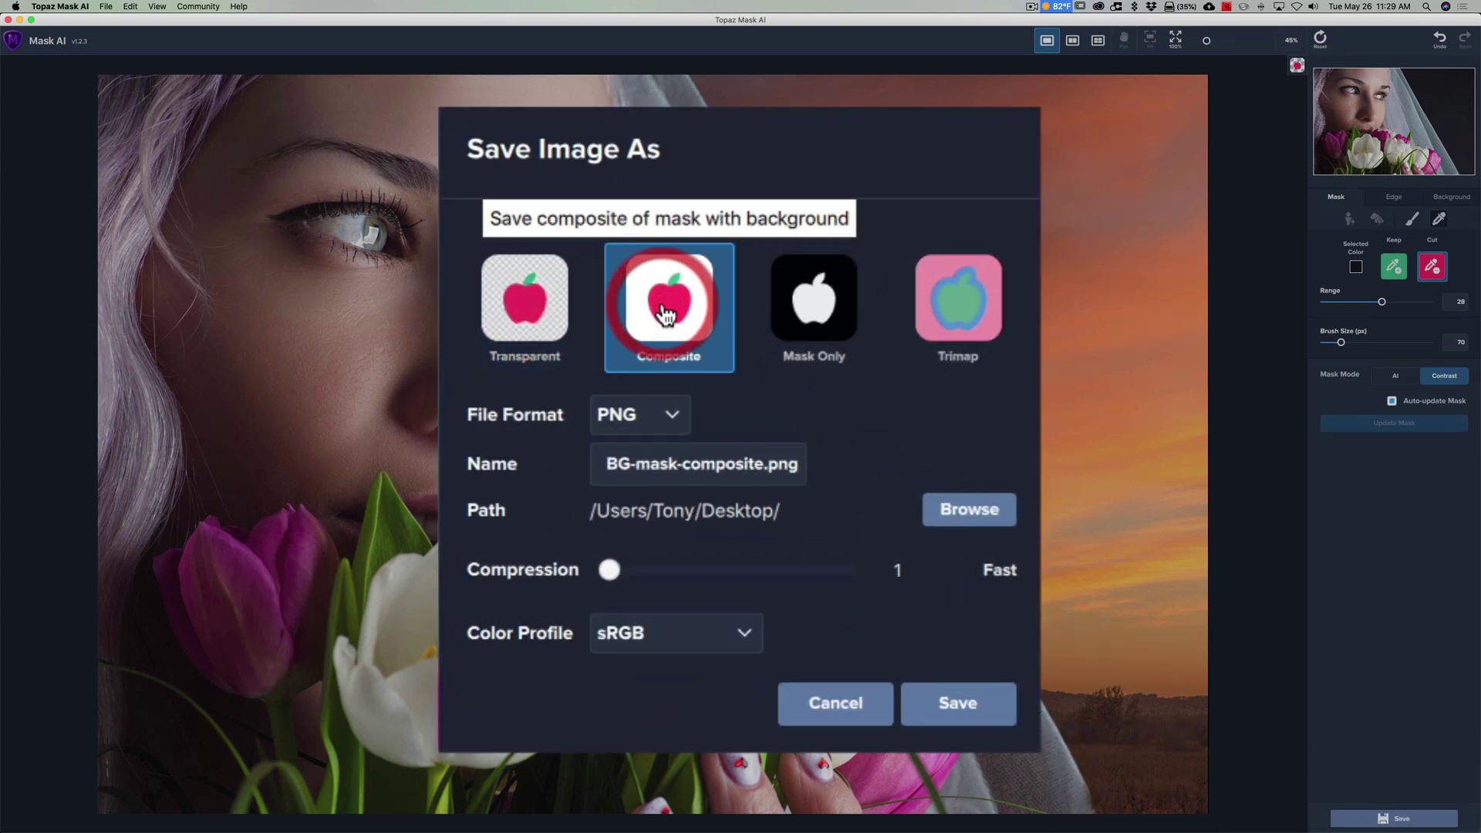
left_click(665, 410)
left_click(707, 512)
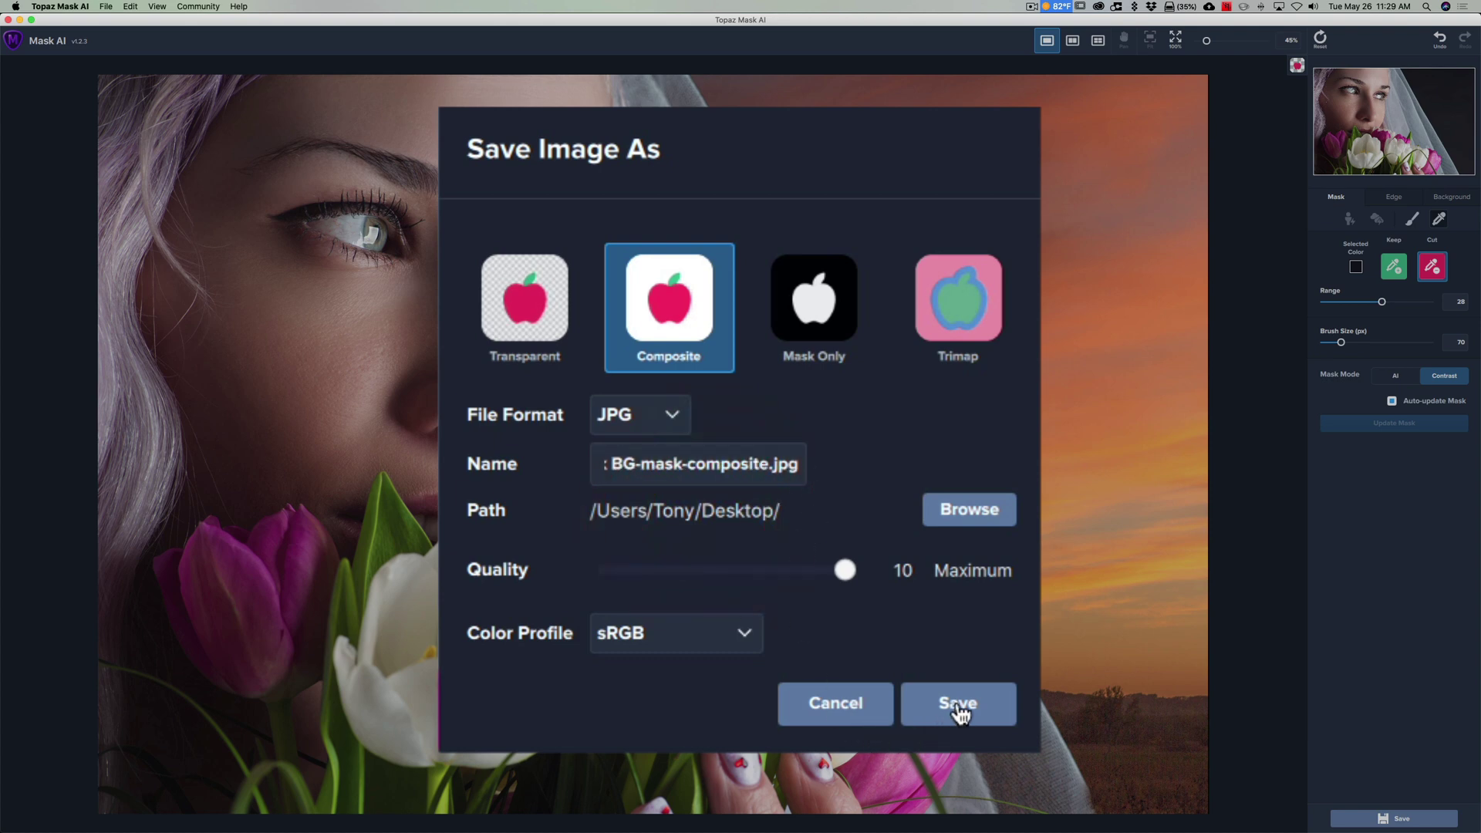
left_click(957, 703)
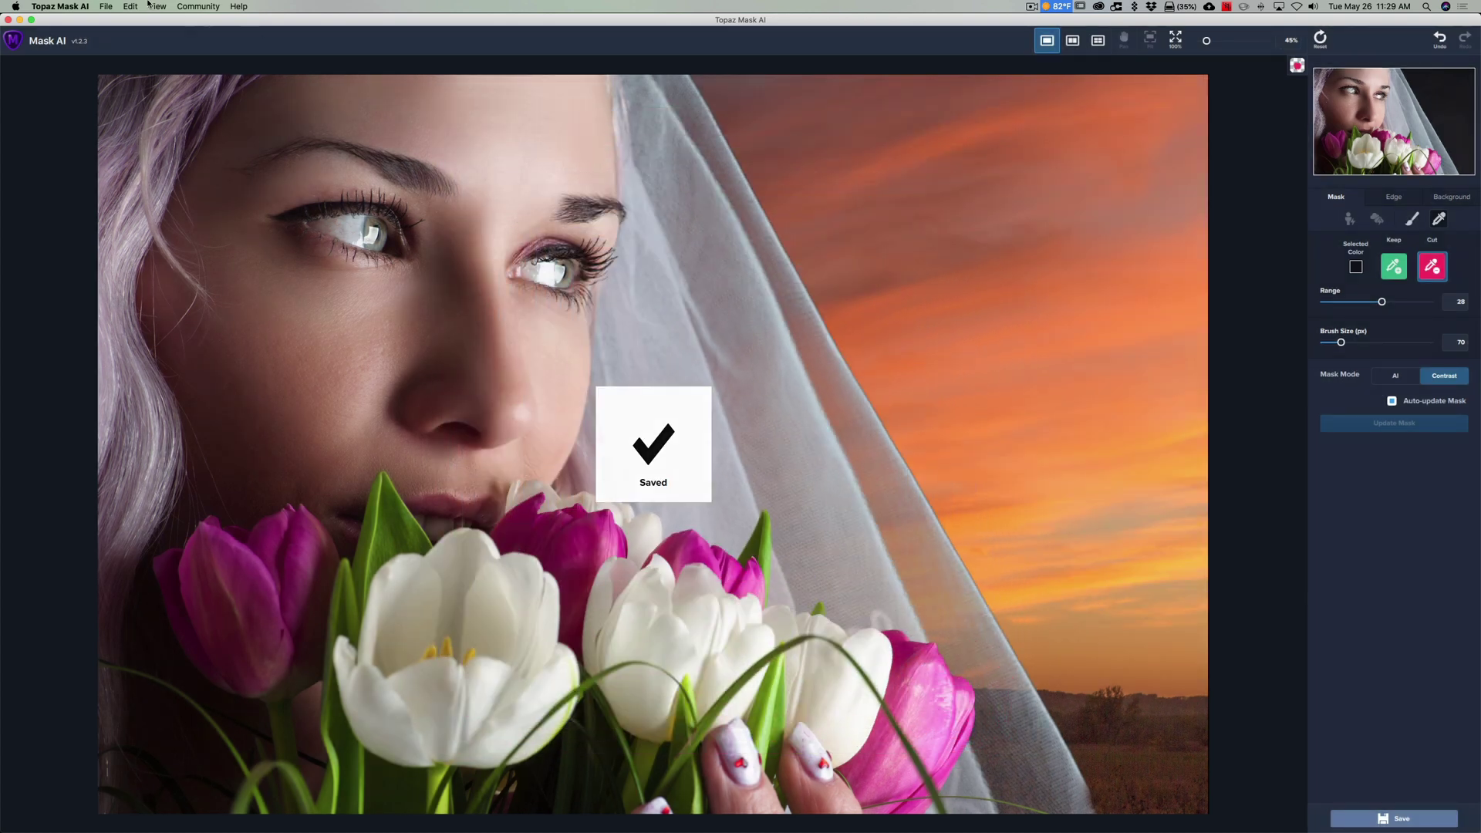
- Hide the Mask AI window and open Bride Against Black BG-mask-composite.jpg from the desktop in Preview
left_click(21, 19)
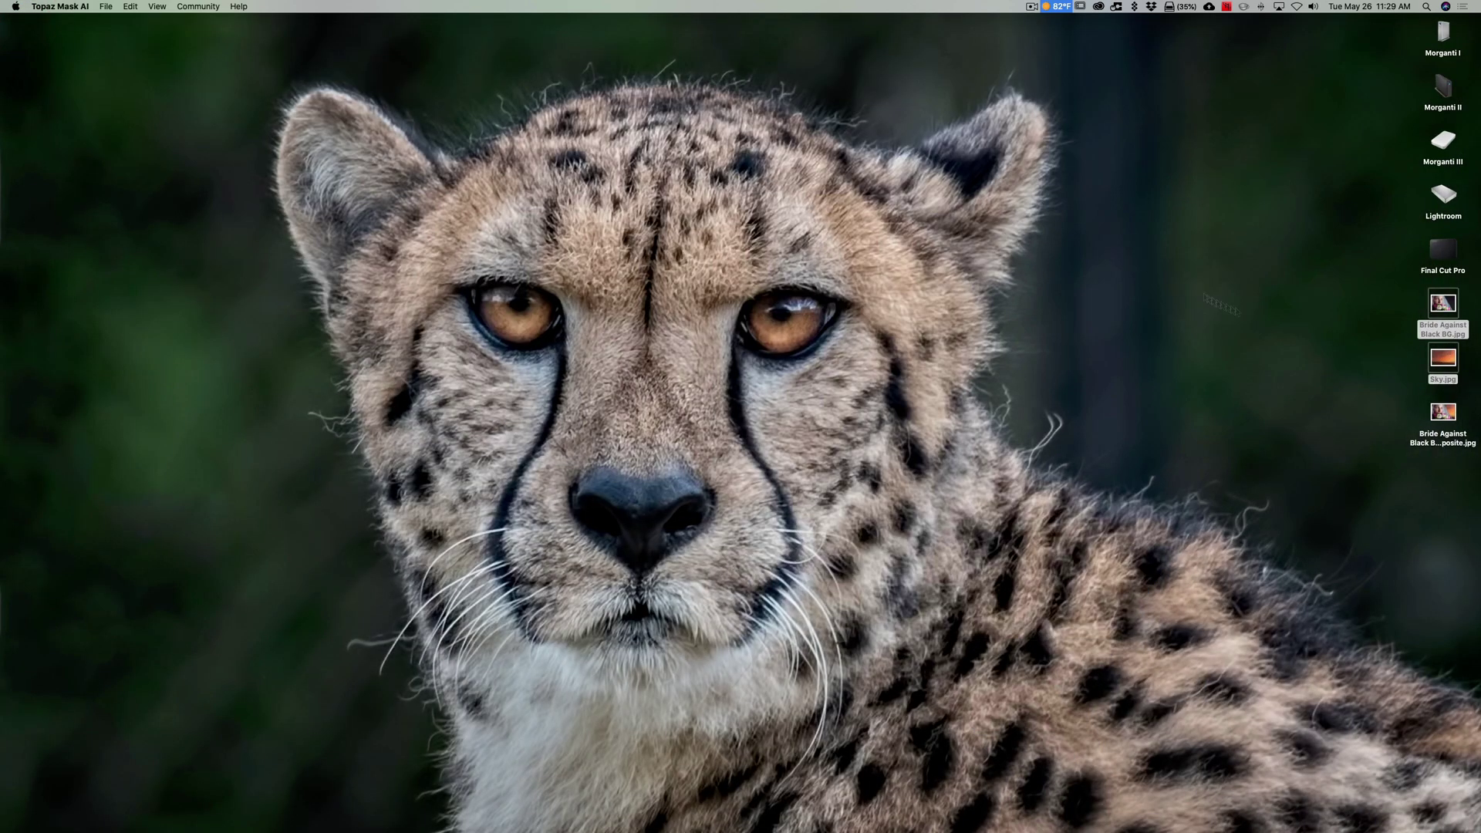
left_click_drag(1411, 312, 1355, 370)
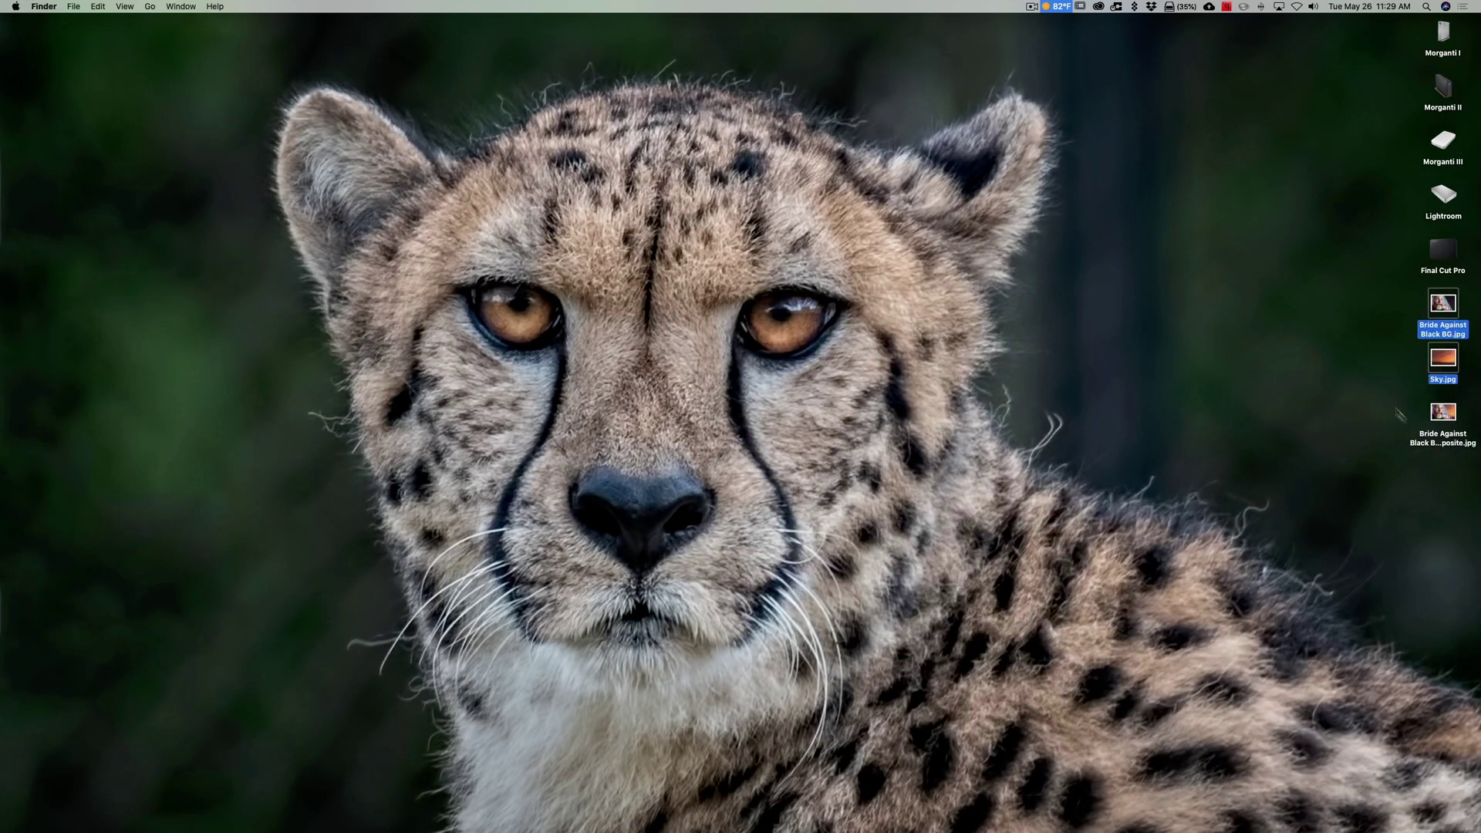
double_click(1443, 412)
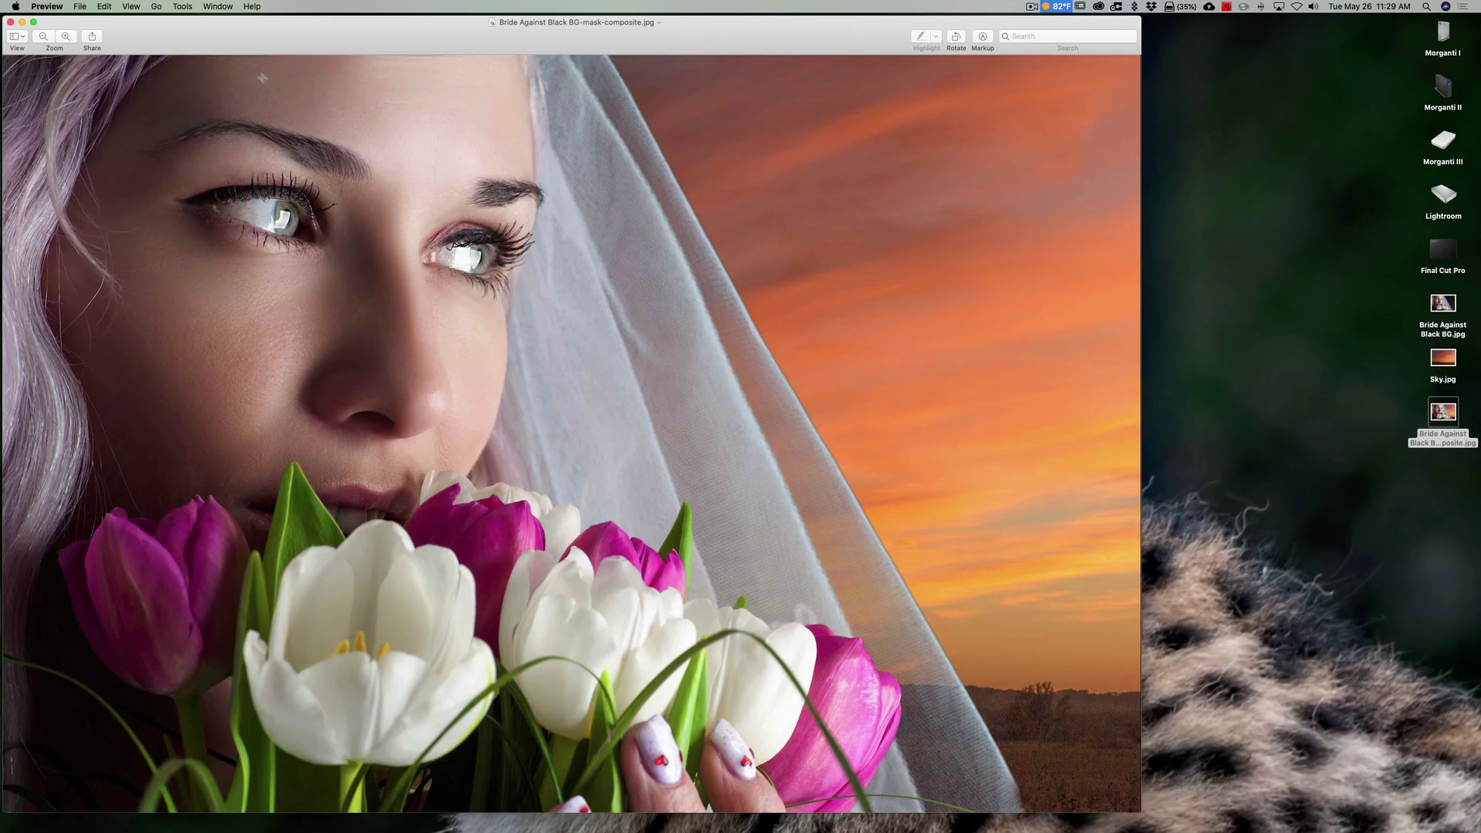